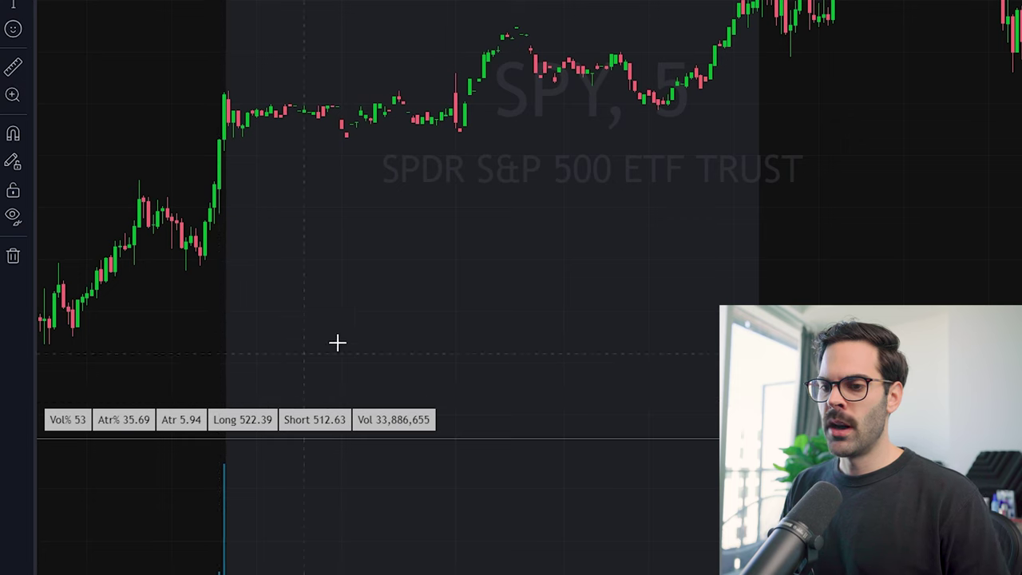
# Load the GME chart and switch it to the daily timeframe
pyautogui.moveTo(338, 343); pyautogui.dragTo(278, 351)
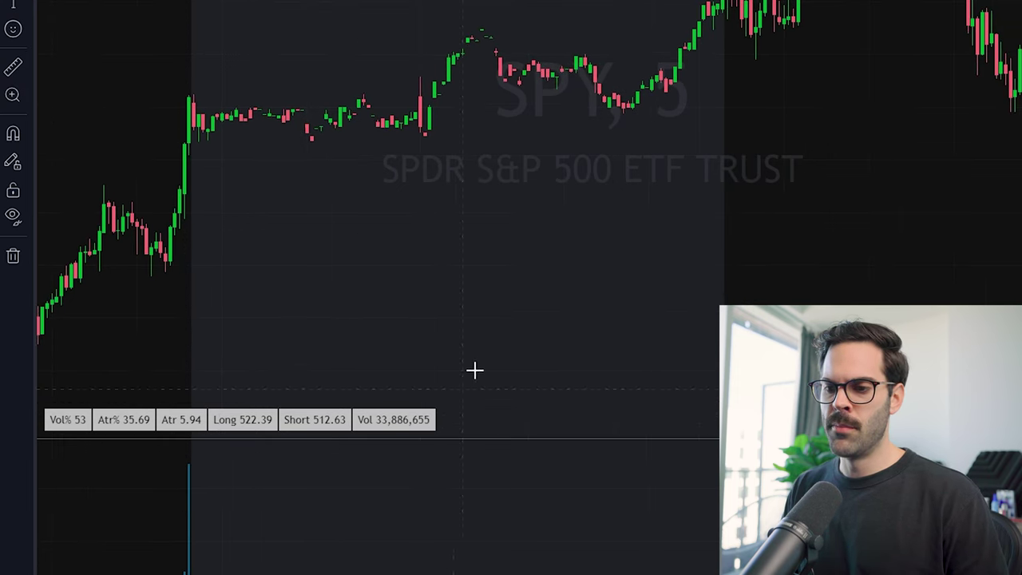
pyautogui.write('G')
pyautogui.click(501, 335)
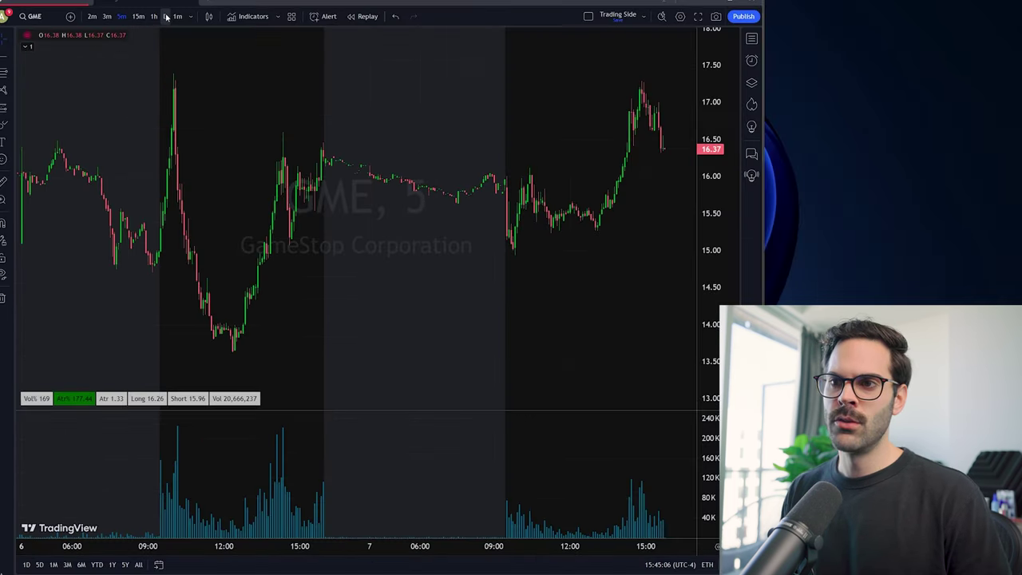
pyautogui.click(165, 16)
pyautogui.scroll(5, 470, 269)
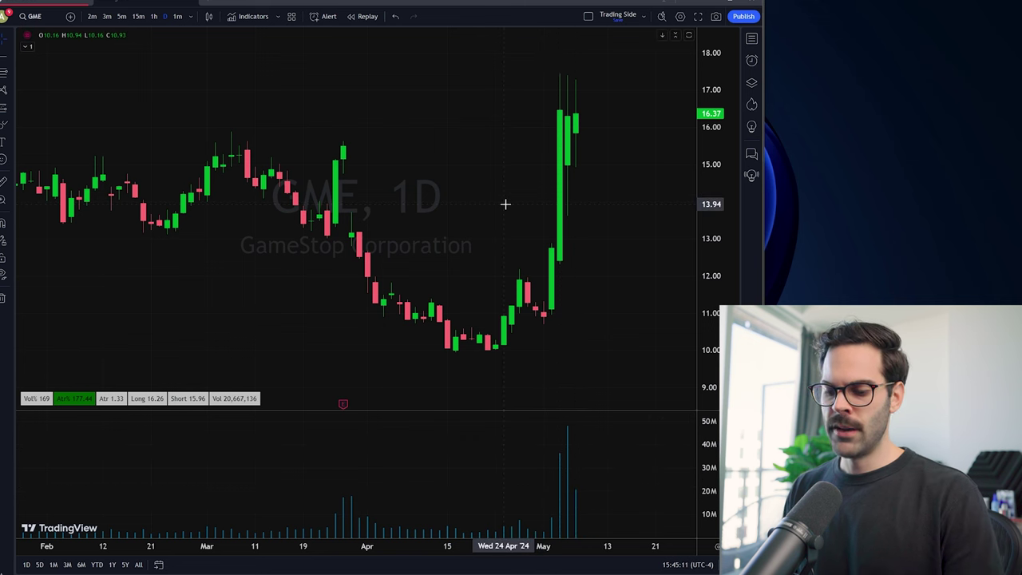
# Load SPY on the daily chart and show its price history back to the autumn of 2023
pyautogui.write('spy')
pyautogui.press('Return')
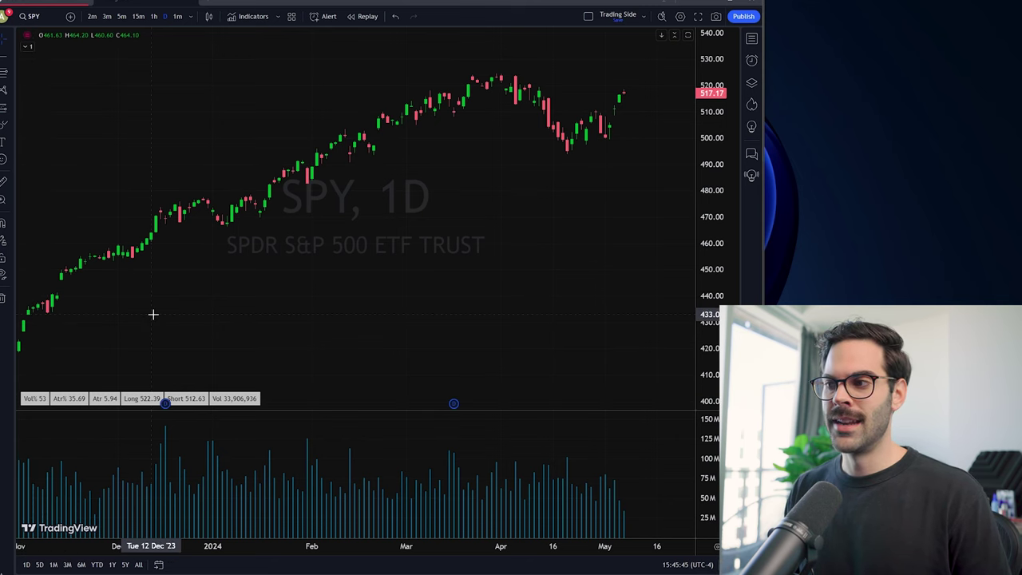
pyautogui.scroll(-2, 153, 313)
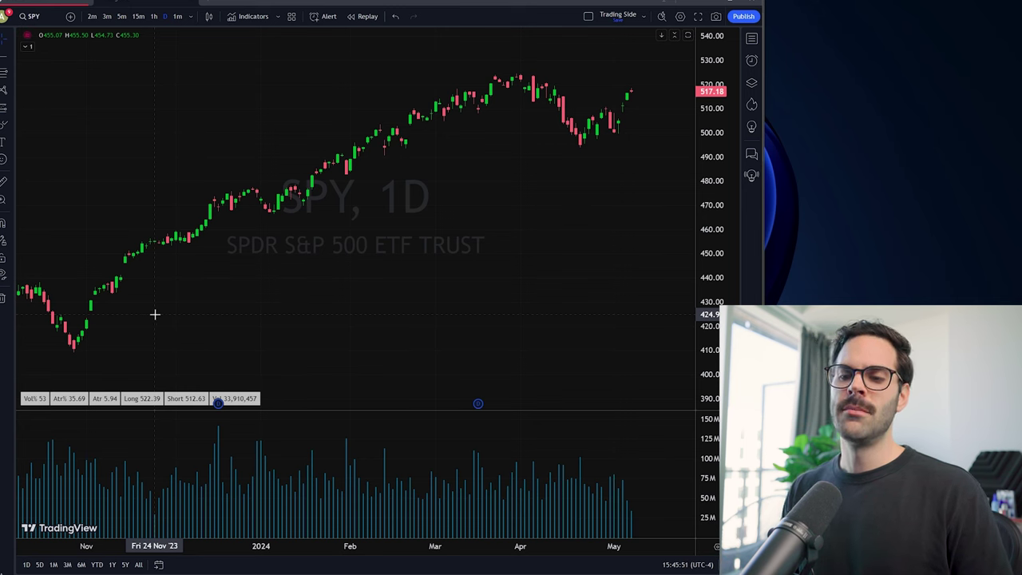
pyautogui.scroll(-1, 123, 339)
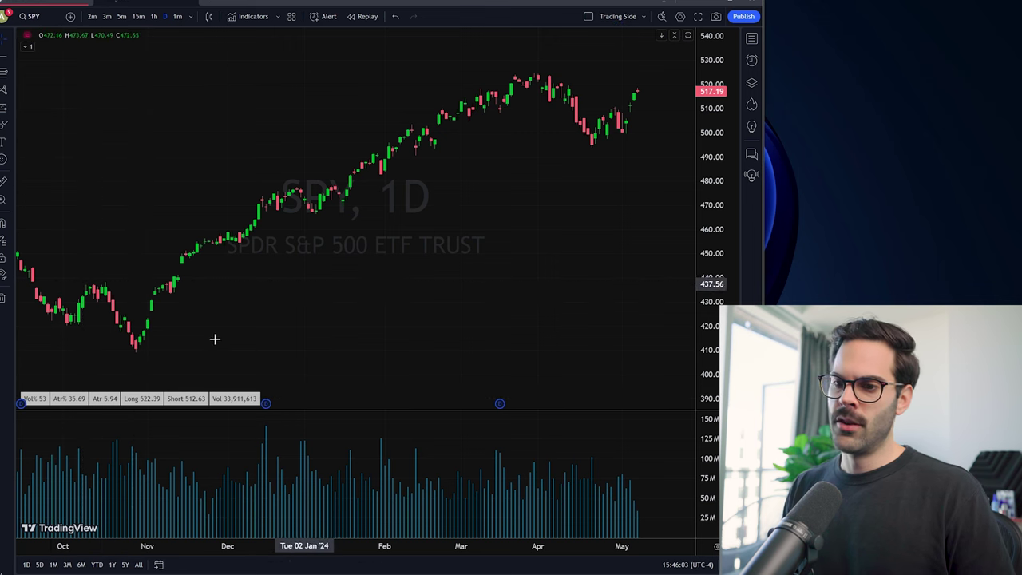
# Try a different ATR Length in the RVAT indicator's settings and restore it to 14
pyautogui.rightClick(116, 405)
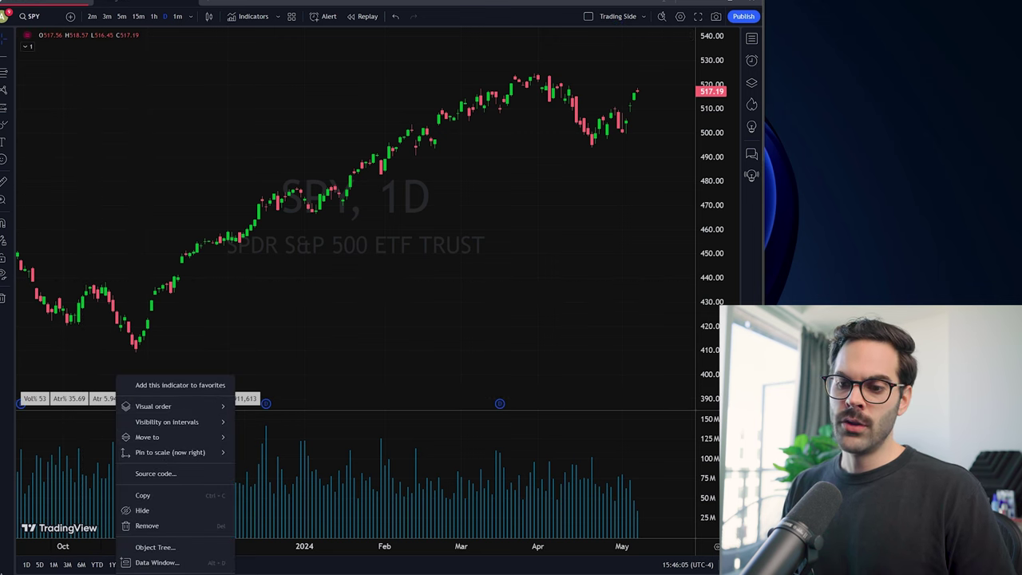
pyautogui.click(152, 559)
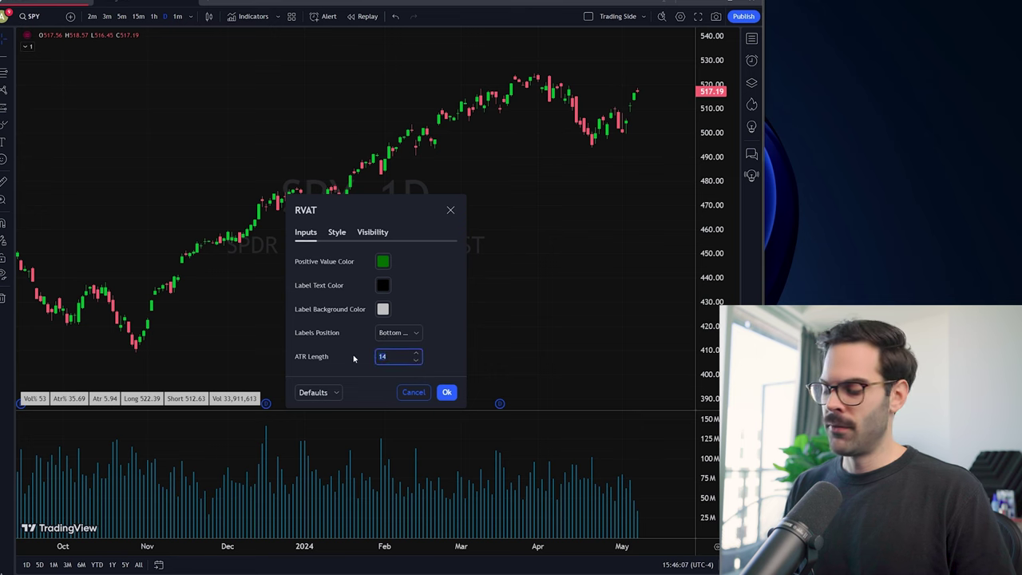
pyautogui.click(447, 392)
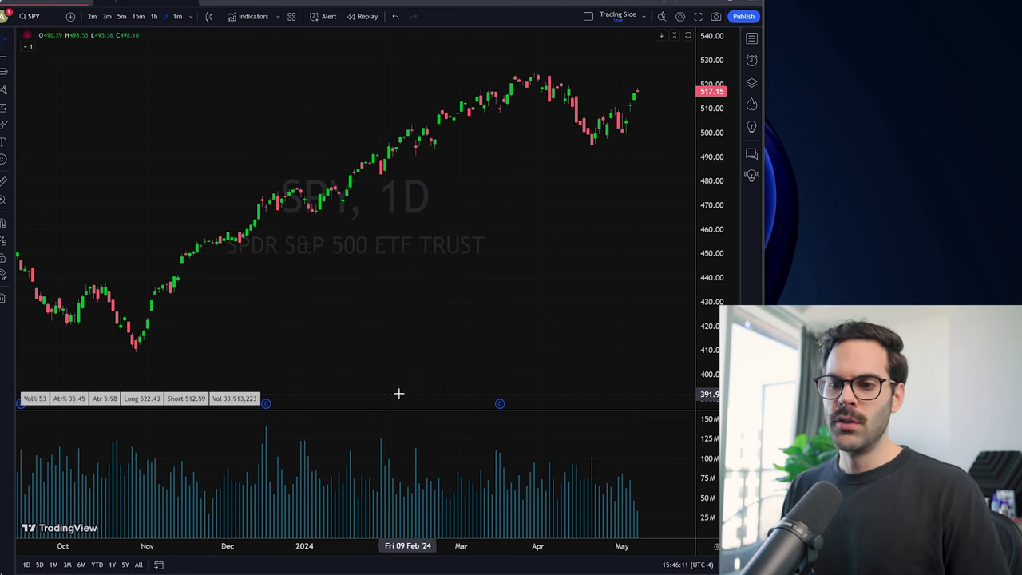
pyautogui.rightClick(148, 404)
pyautogui.click(186, 570)
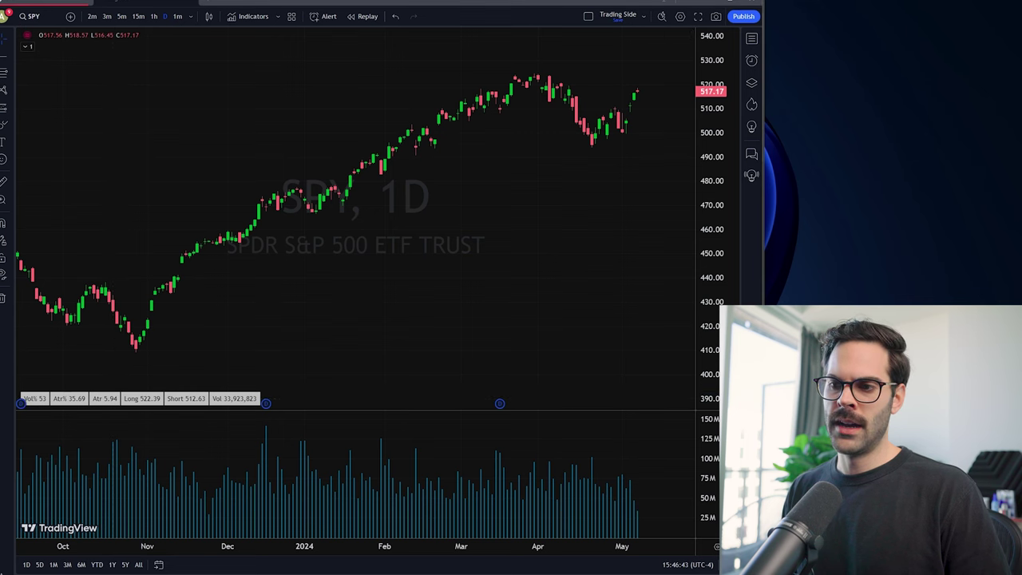
# Switch to the Finviz page for GME and compare its ATR (14) with the Atr label on the TradingView chart
pyautogui.hotkey('alt', 'Tab')
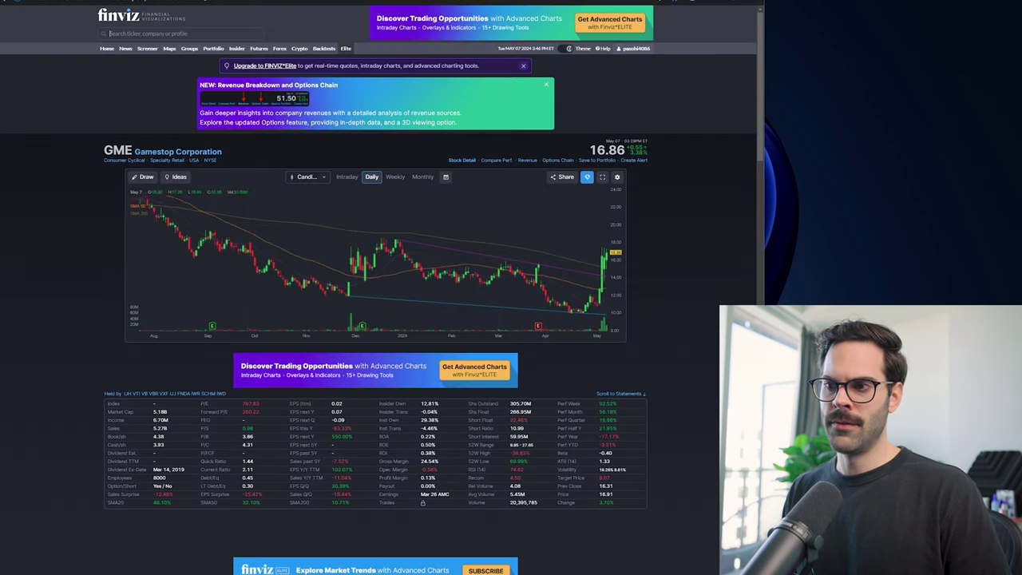
pyautogui.scroll(-2, 543, 412)
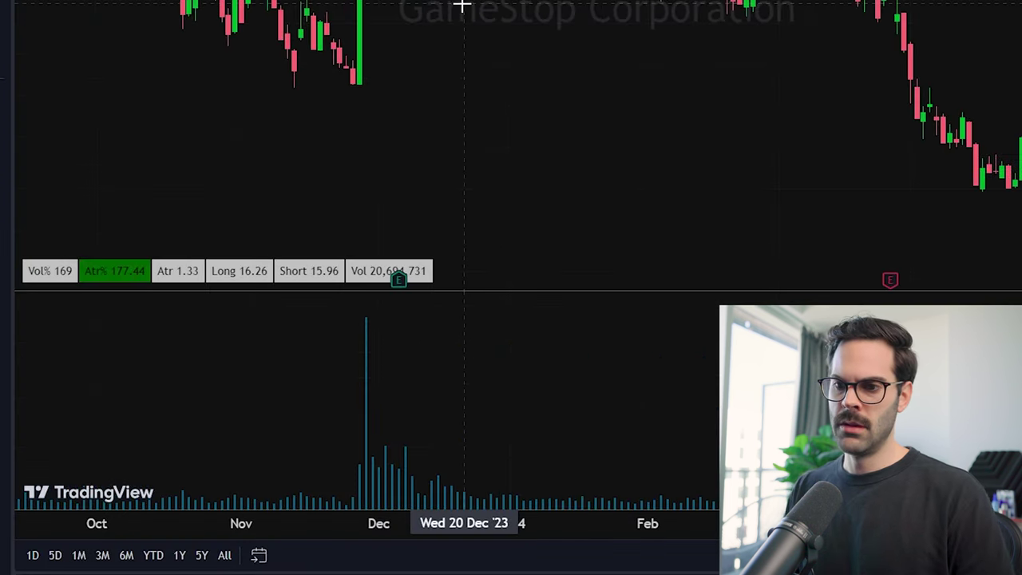
pyautogui.scroll(-2, 237, 247)
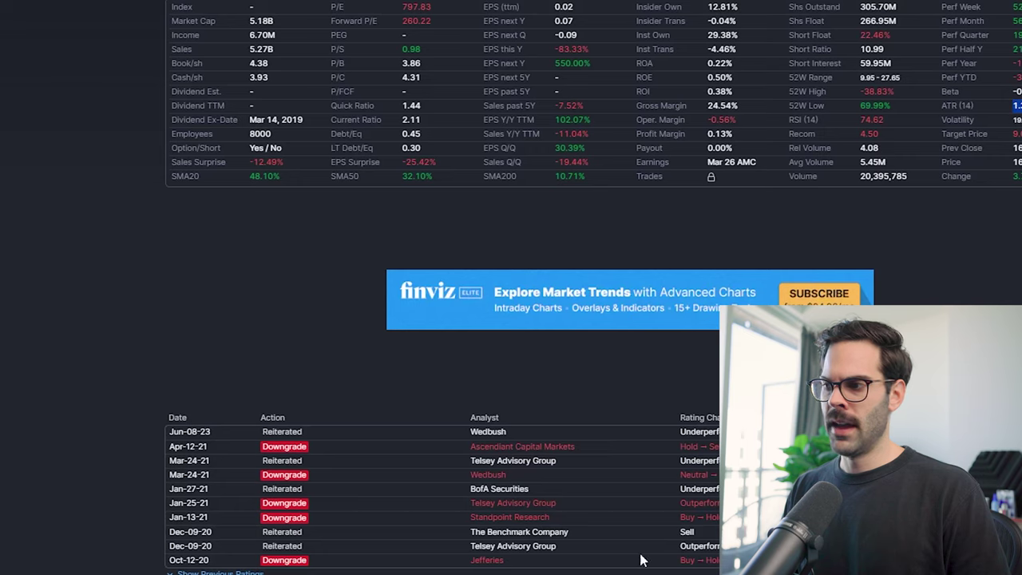
pyautogui.doubleClick(990, 97)
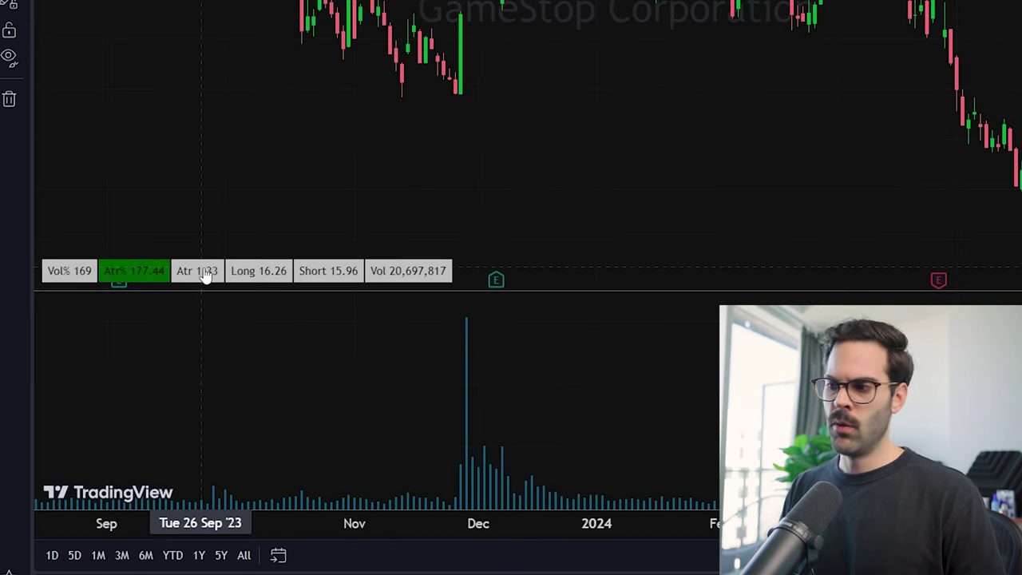
pyautogui.scroll(-3, 338, 80)
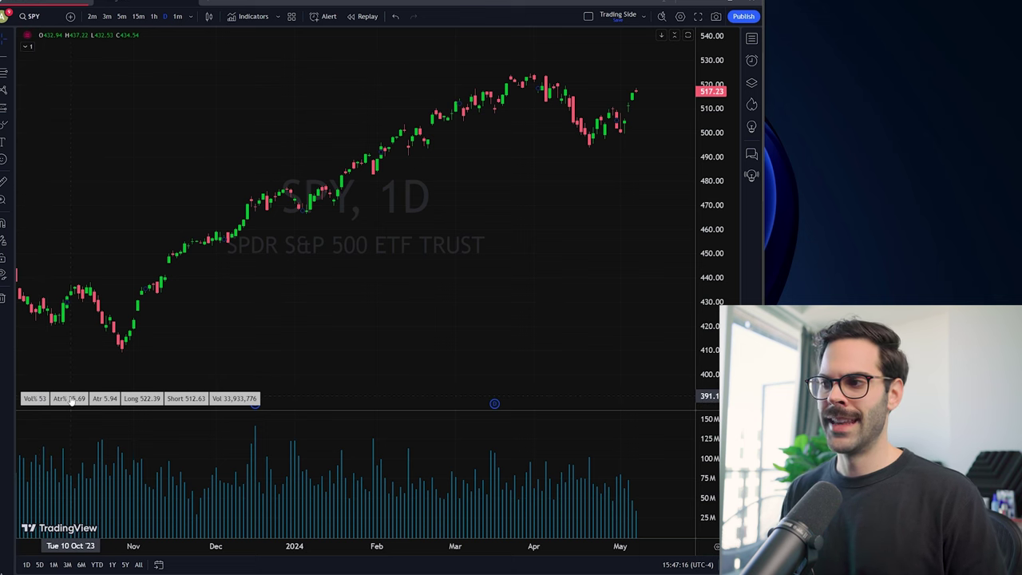
# Compare the Atr% labels of SPY and GME with the latest candles on their daily charts
pyautogui.scroll(2, 269, 271)
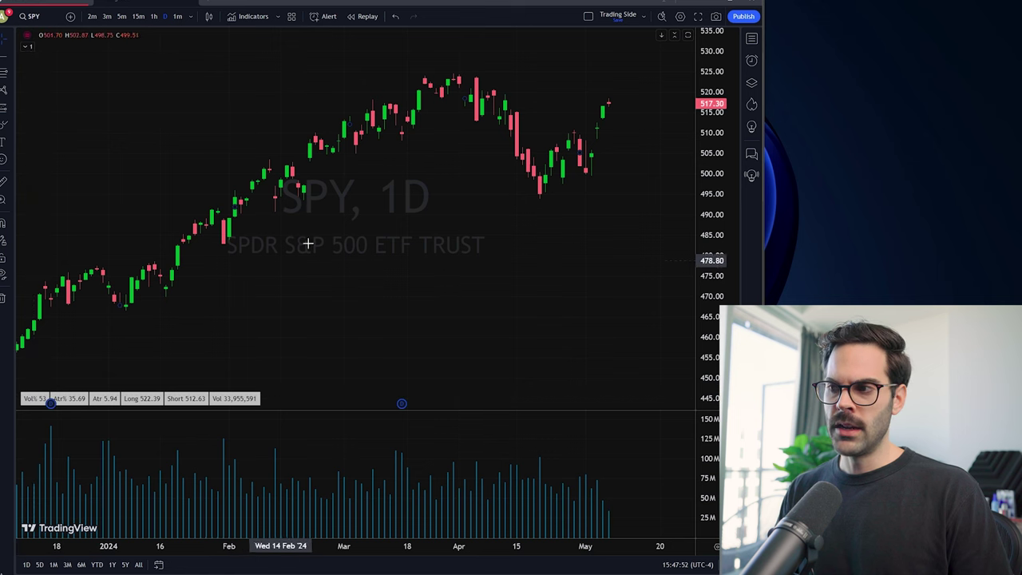
pyautogui.scroll(-1, 314, 238)
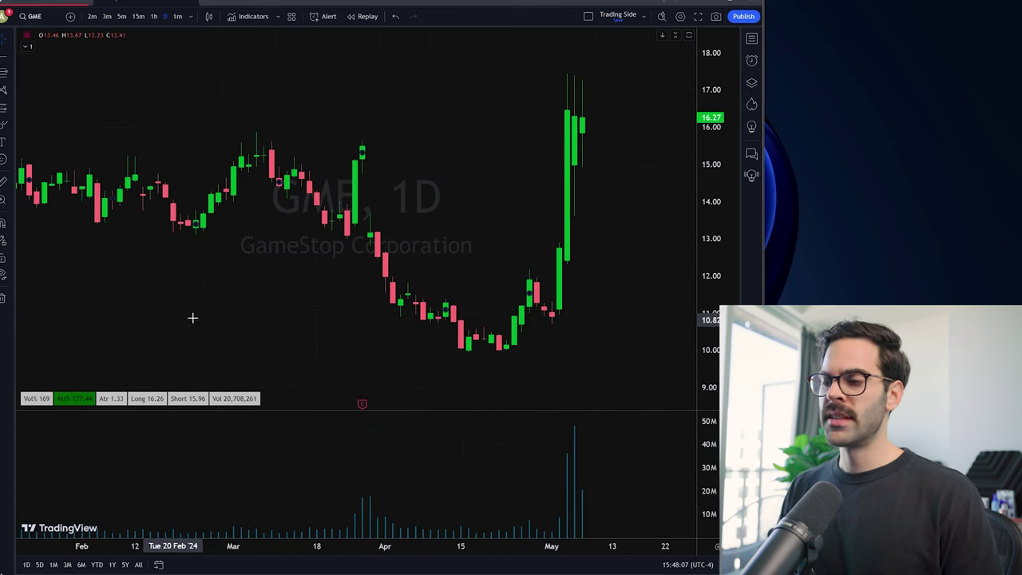
pyautogui.scroll(3, 249, 306)
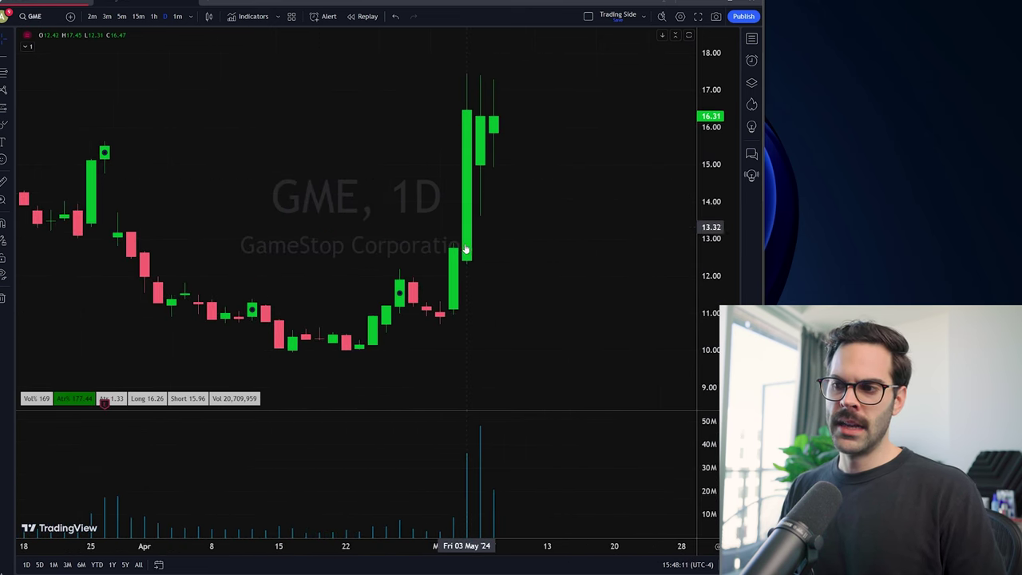
pyautogui.scroll(-2, 466, 269)
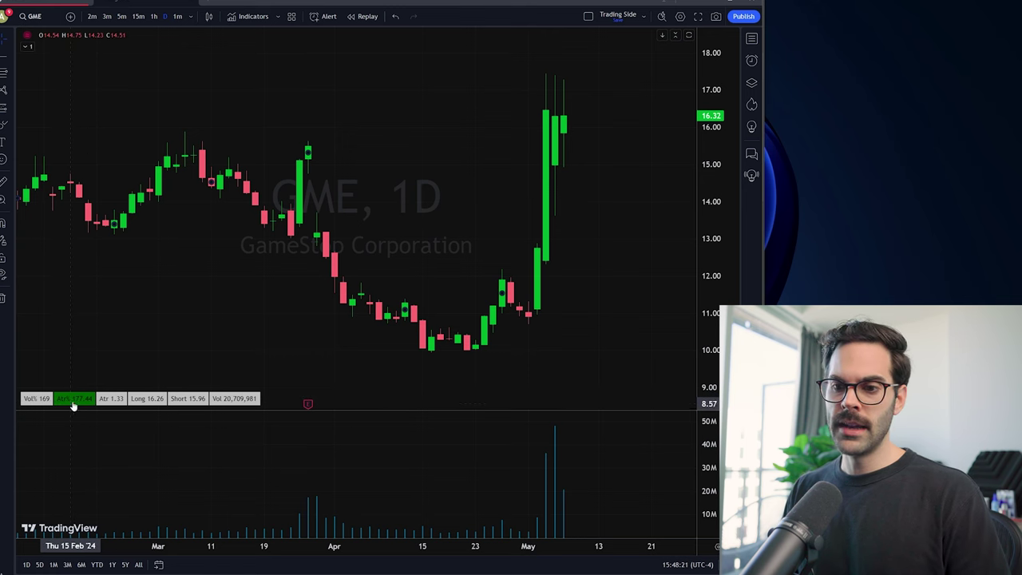
pyautogui.scroll(3, 577, 182)
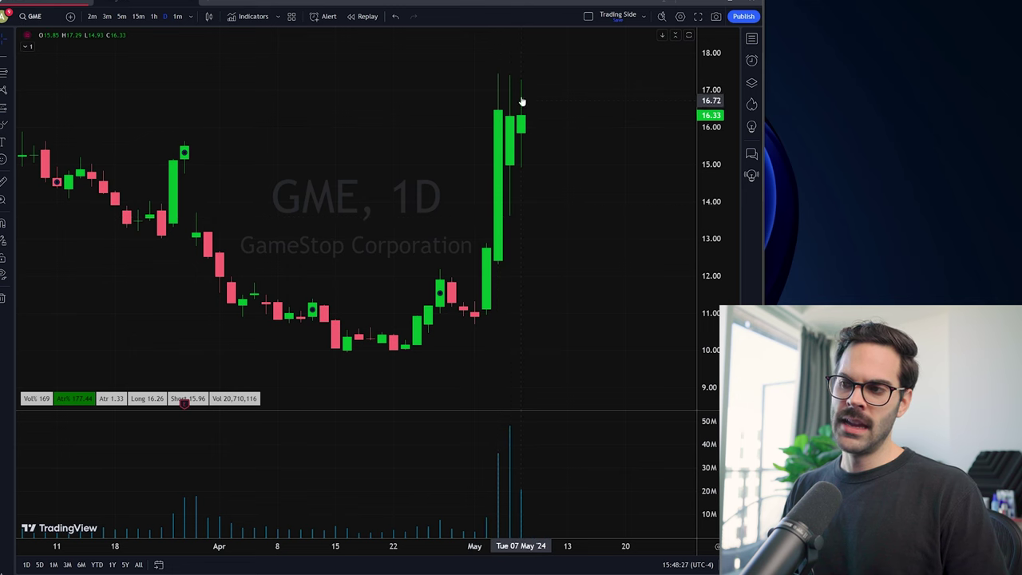
pyautogui.scroll(-1, 524, 129)
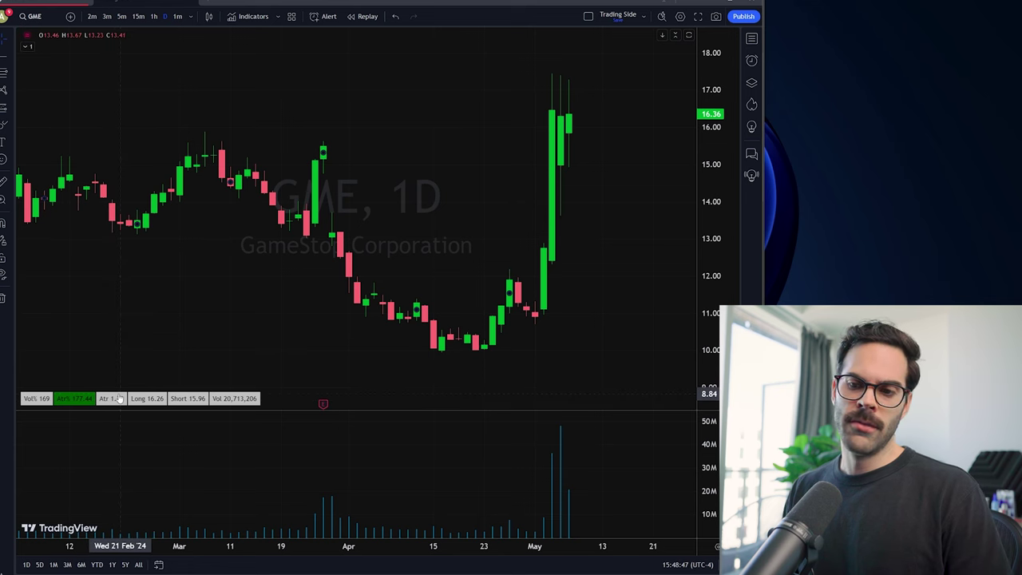
pyautogui.scroll(-1, 118, 397)
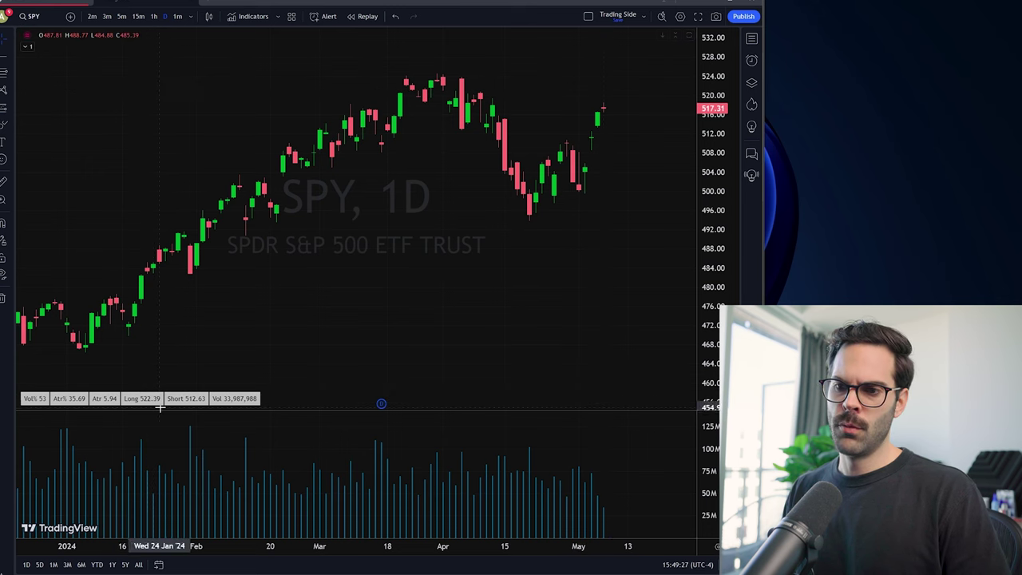
# Set the SPY chart to the 15-minute timeframe and check the May 7 price action against the indicator's Long level
pyautogui.click(140, 16)
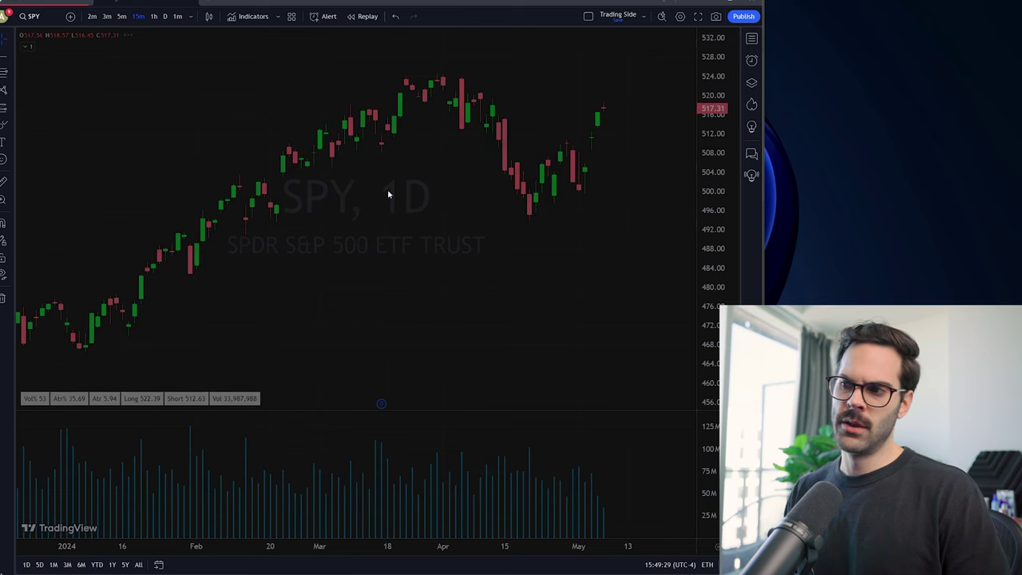
pyautogui.scroll(-5, 493, 103)
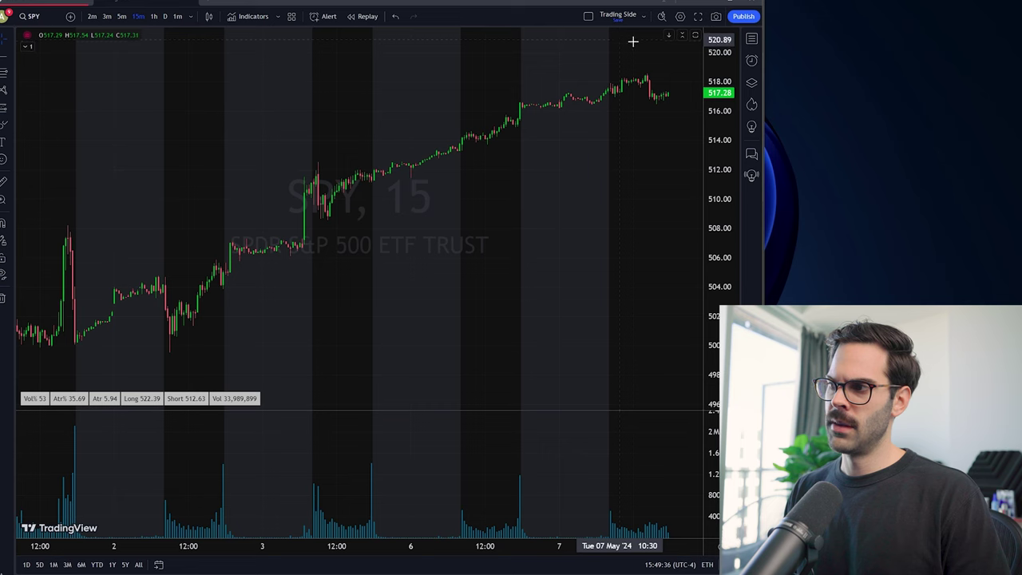
pyautogui.hscroll(2, 641, 107)
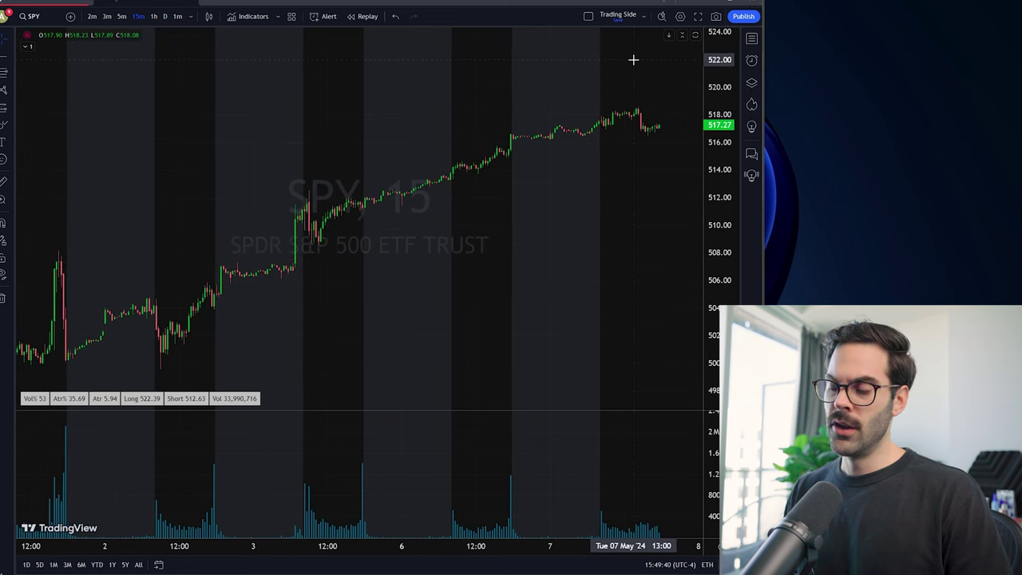
pyautogui.scroll(2, 637, 55)
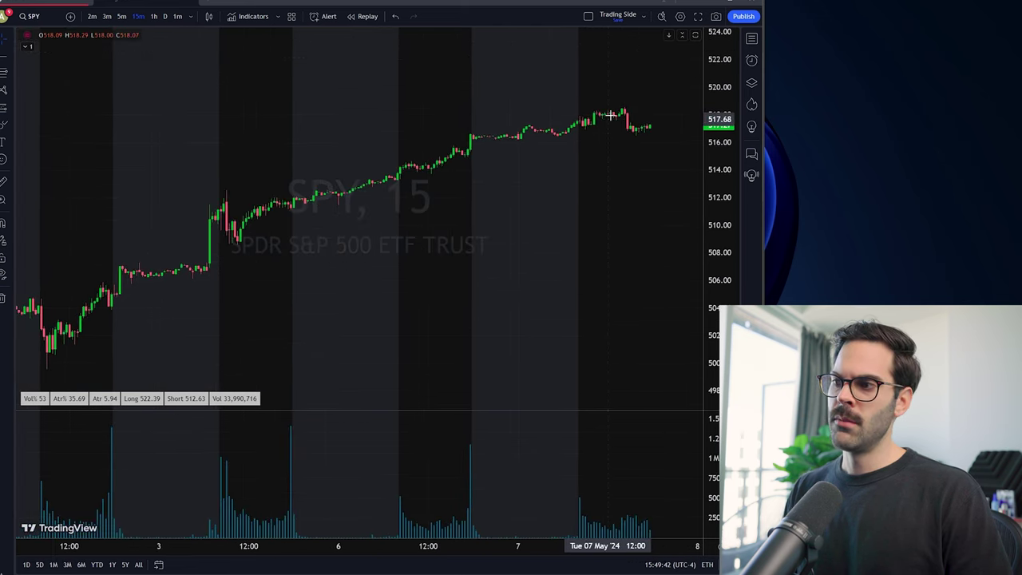
pyautogui.doubleClick(723, 91)
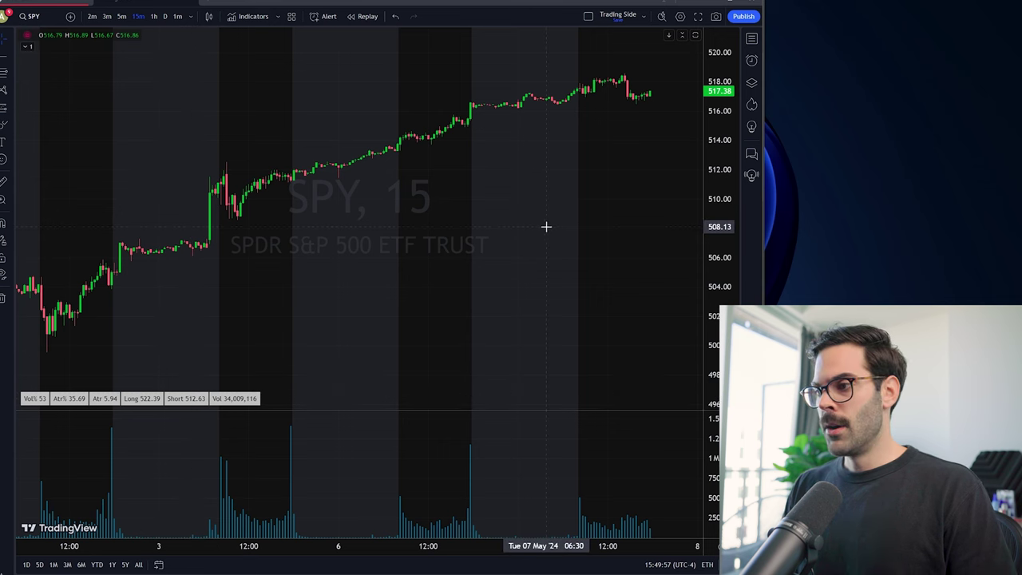
pyautogui.scroll(3, 545, 226)
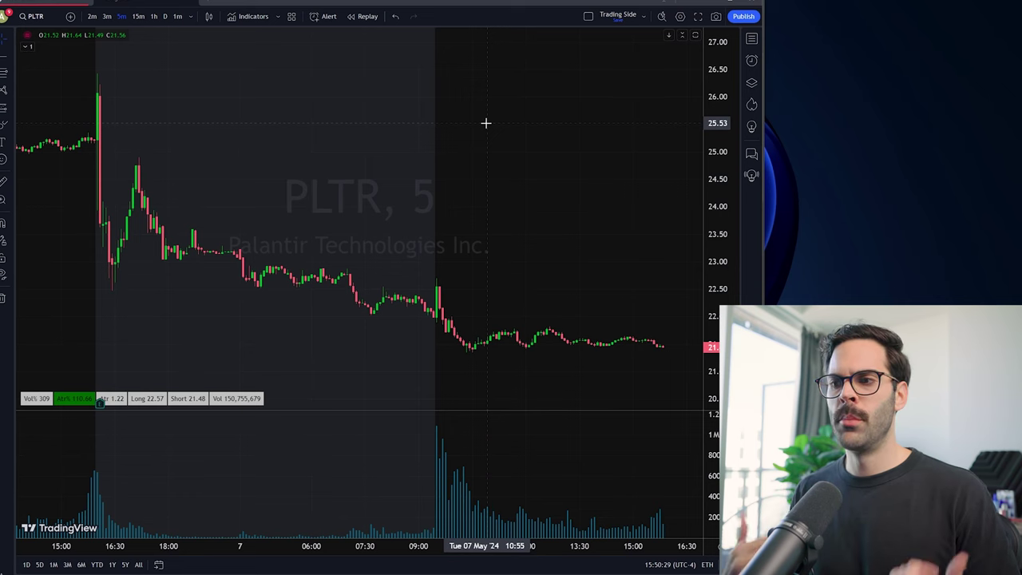
# Examine PLTR's after-hours drop and May 7 market open on the 5-minute chart together with its Atr% label
pyautogui.scroll(2, 453, 161)
pyautogui.scroll(1, 453, 162)
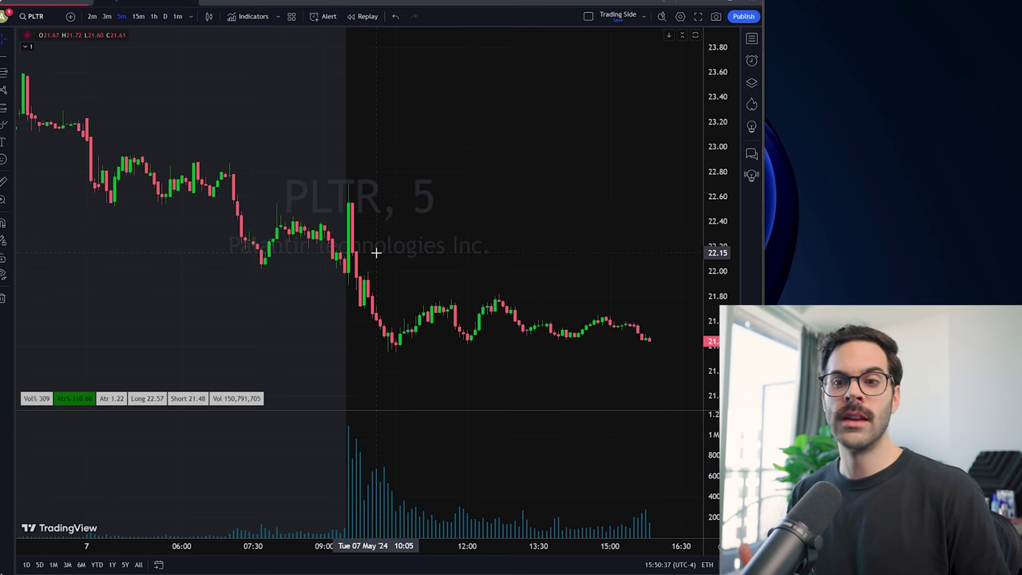
pyautogui.scroll(-2, 139, 370)
pyautogui.scroll(-2, 247, 263)
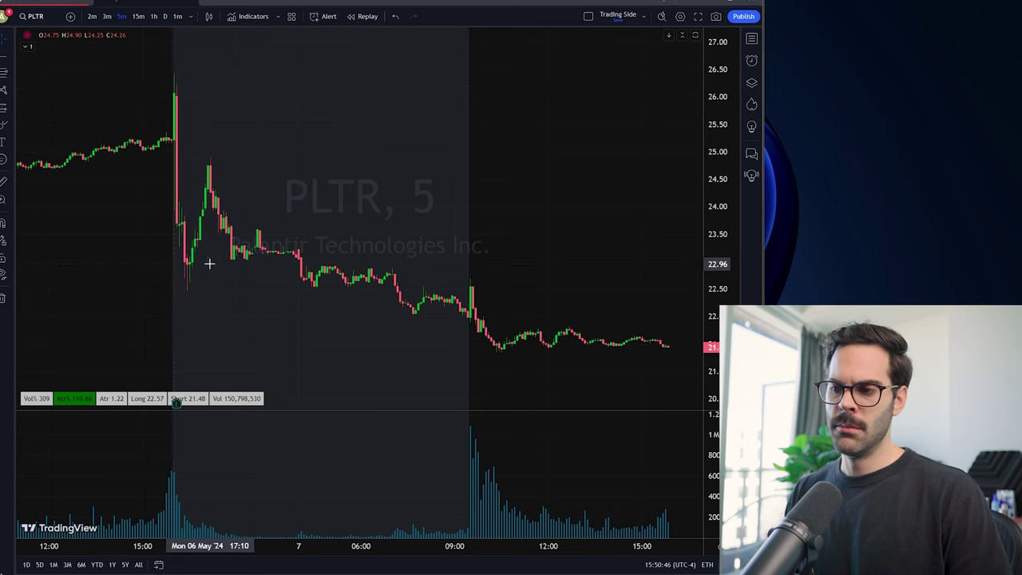
pyautogui.scroll(3, 304, 276)
pyautogui.scroll(-3, 303, 276)
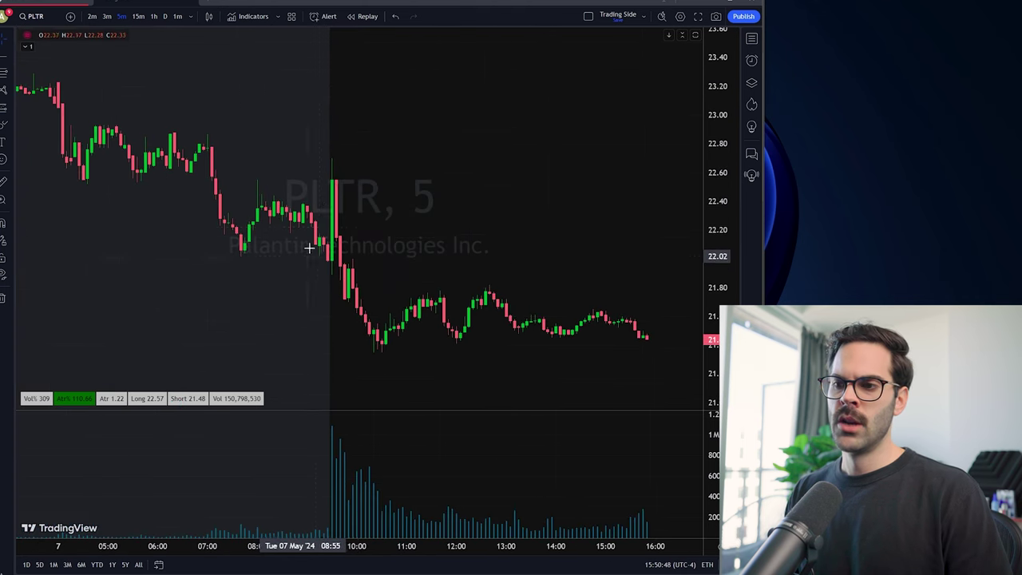
pyautogui.scroll(-2, 333, 183)
pyautogui.scroll(-1, 333, 183)
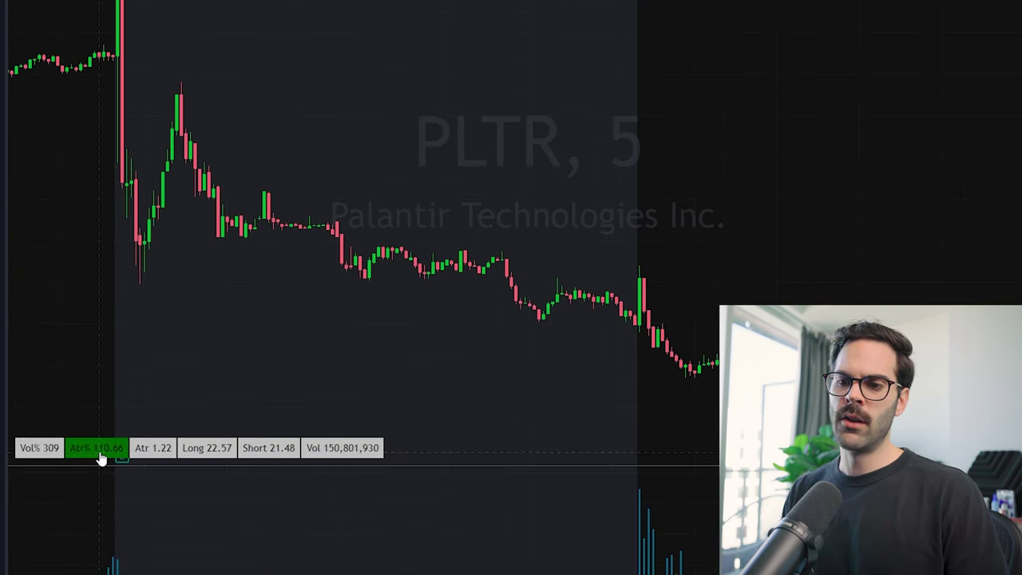
pyautogui.scroll(2, 565, 319)
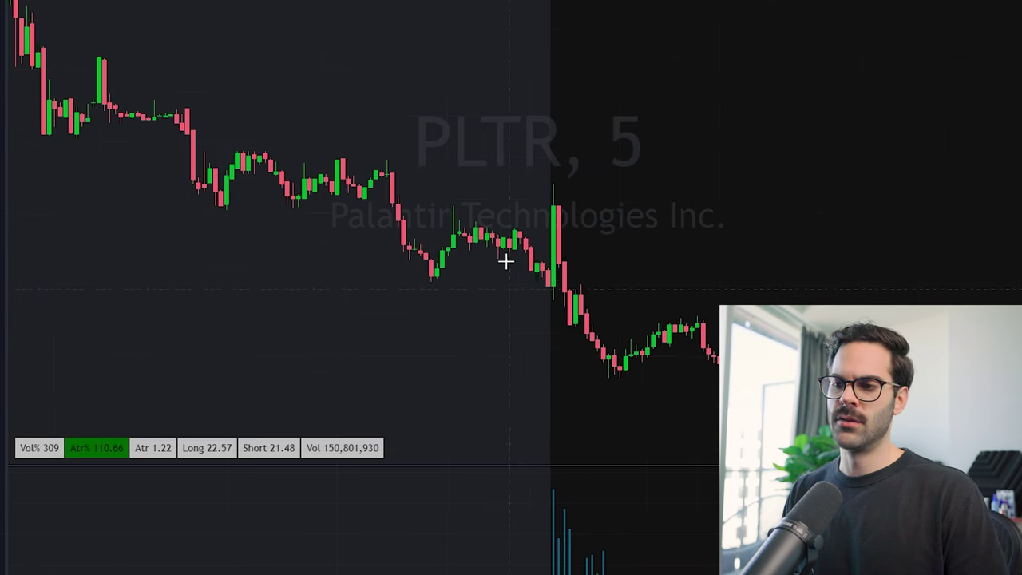
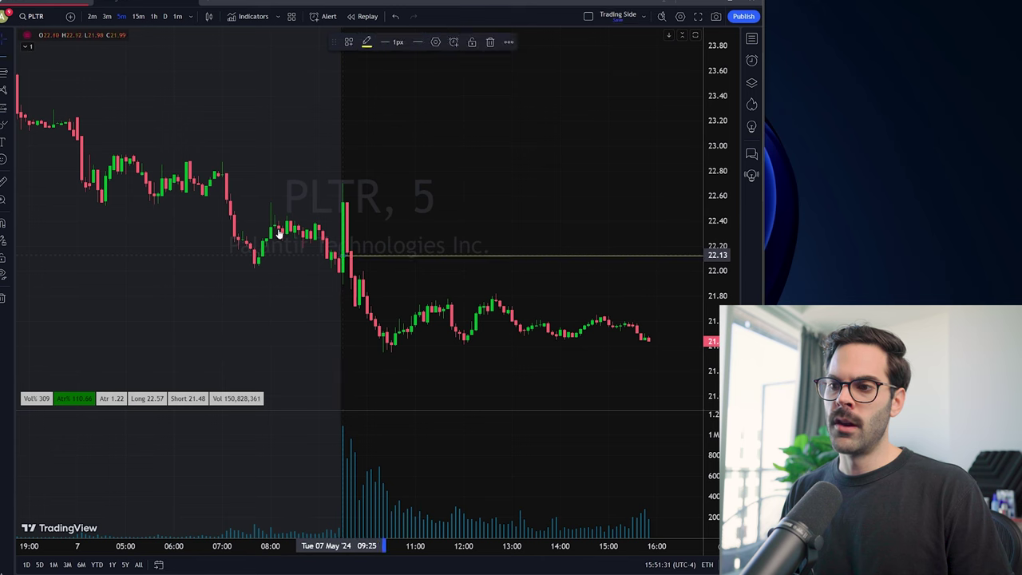
# Mark PLTR's high just after the May 7 open with a horizontal ray at 22.71
pyautogui.click(340, 182)
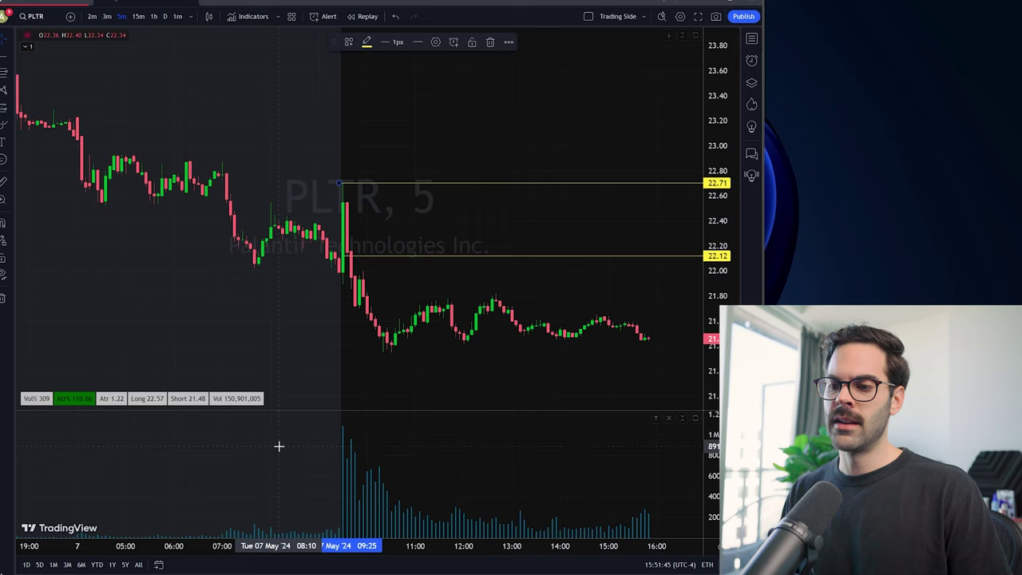
# Examine PLTR's move down from its May 7 opening high against the two horizontal rays and the Atr label
pyautogui.scroll(-3, 279, 444)
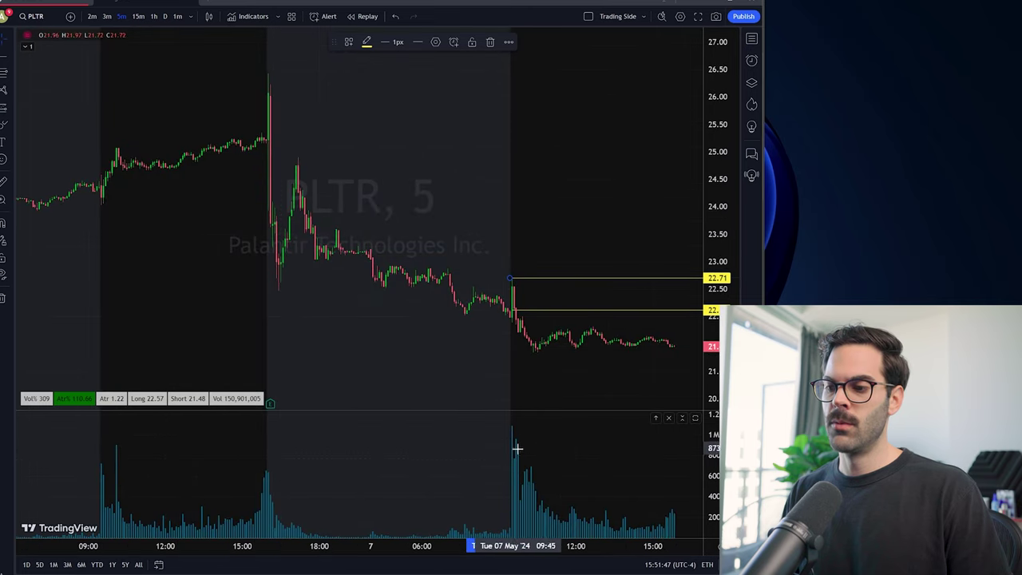
pyautogui.scroll(3, 440, 447)
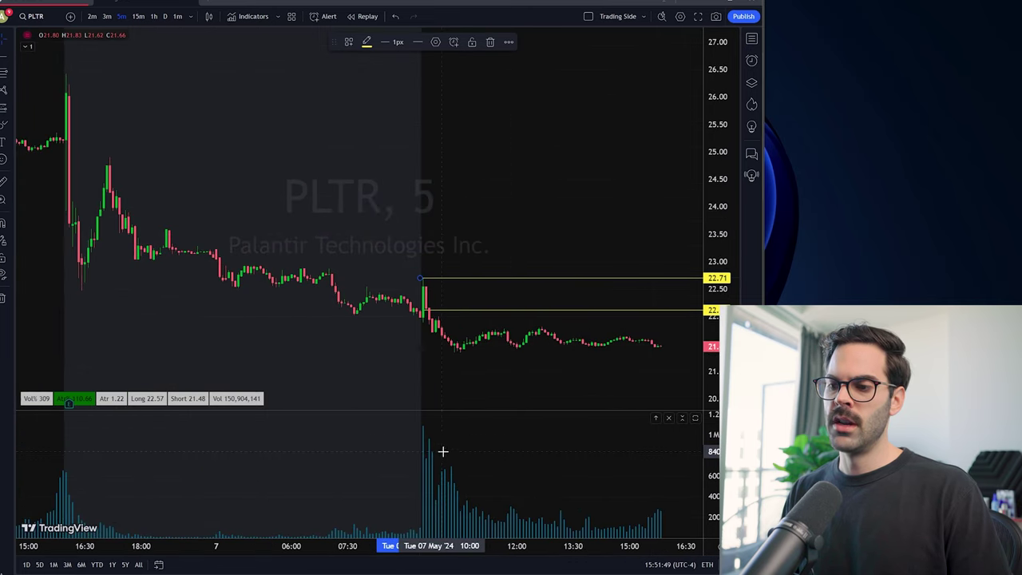
pyautogui.scroll(3, 440, 447)
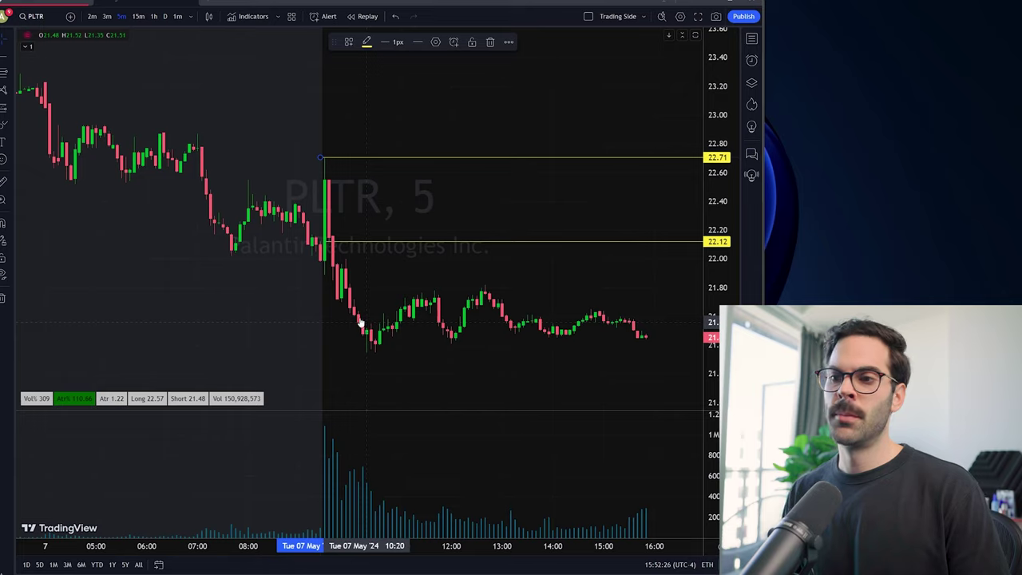
pyautogui.moveTo(290, 195); pyautogui.dragTo(330, 221)
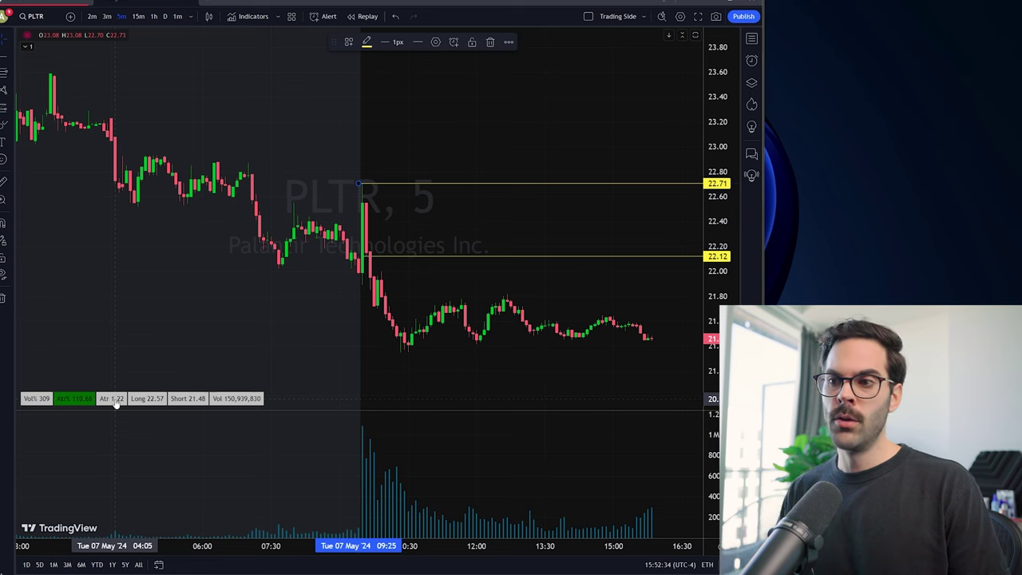
# Switch the chart from PLTR to SMCI and set it to the daily timeframe
pyautogui.click(239, 188)
pyautogui.write('p')
pyautogui.press('Escape')
pyautogui.press('space')
pyautogui.press('space')
pyautogui.press('1')
pyautogui.press('d')
pyautogui.press('Return')
pyautogui.scroll(3, 449, 168)
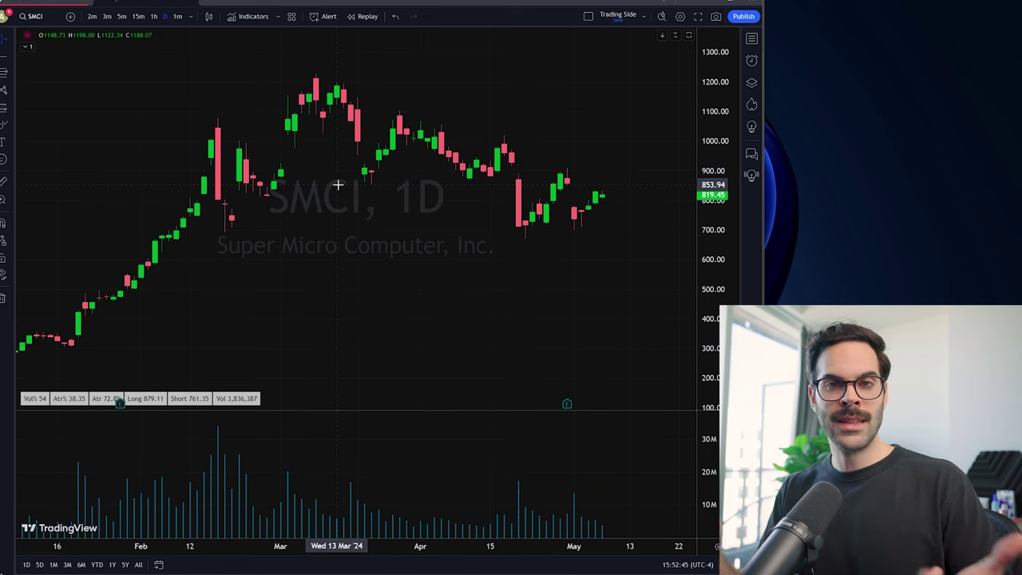
pyautogui.scroll(-2, 48, 392)
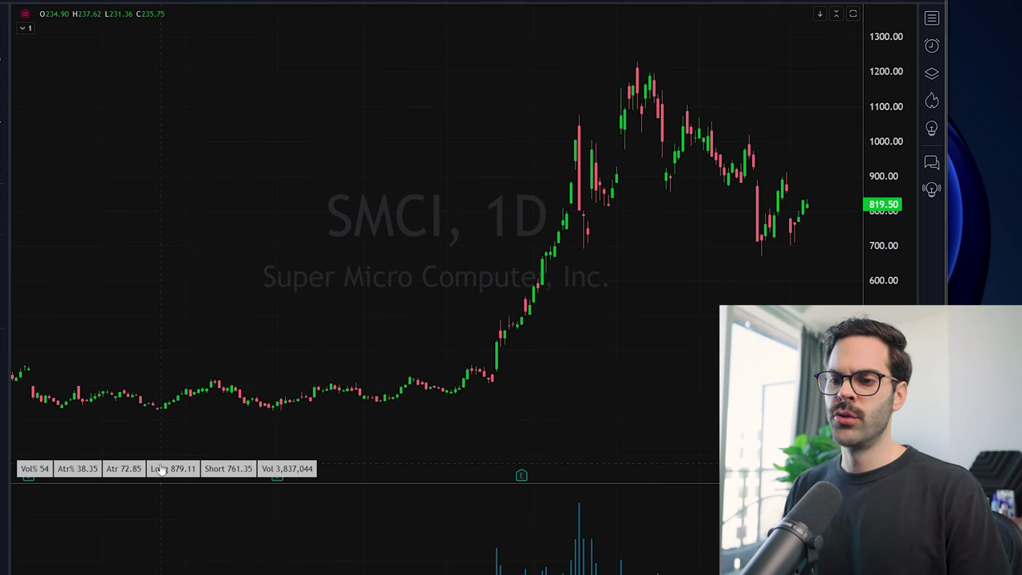
# Set the Labels Position of the RVAT indicator to Top Left in its settings
pyautogui.rightClick(159, 469)
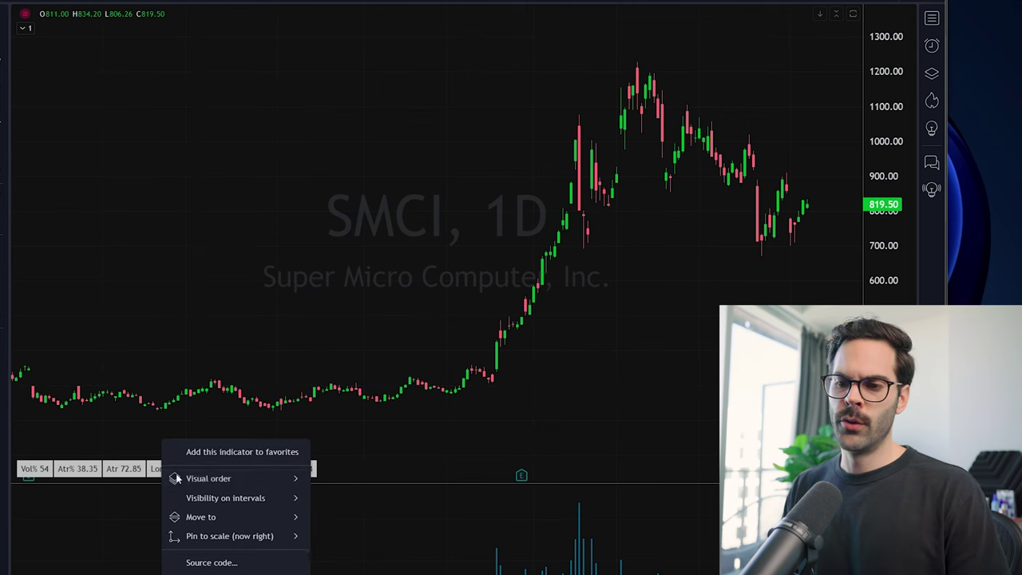
pyautogui.click(184, 568)
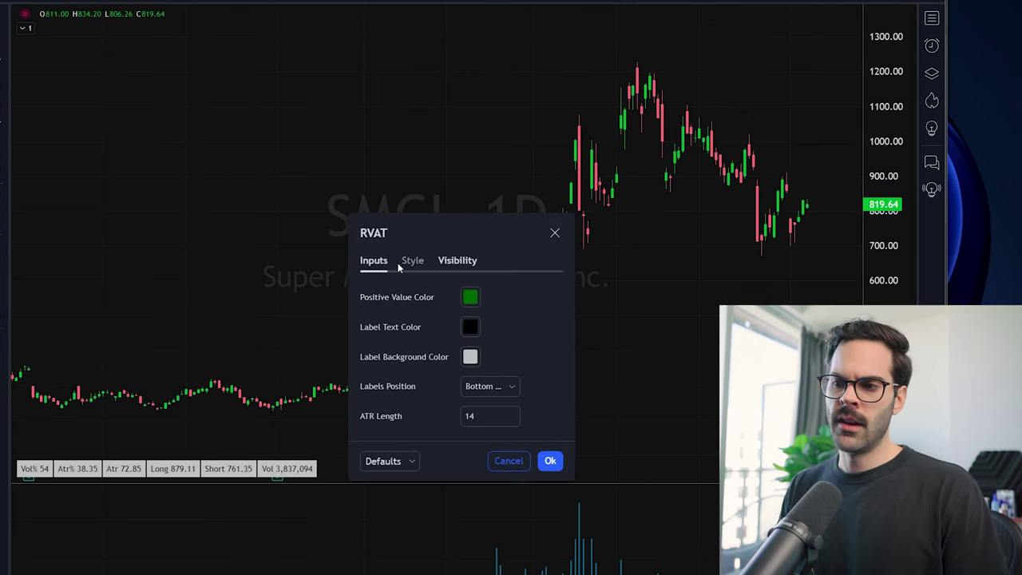
pyautogui.click(506, 392)
pyautogui.click(506, 410)
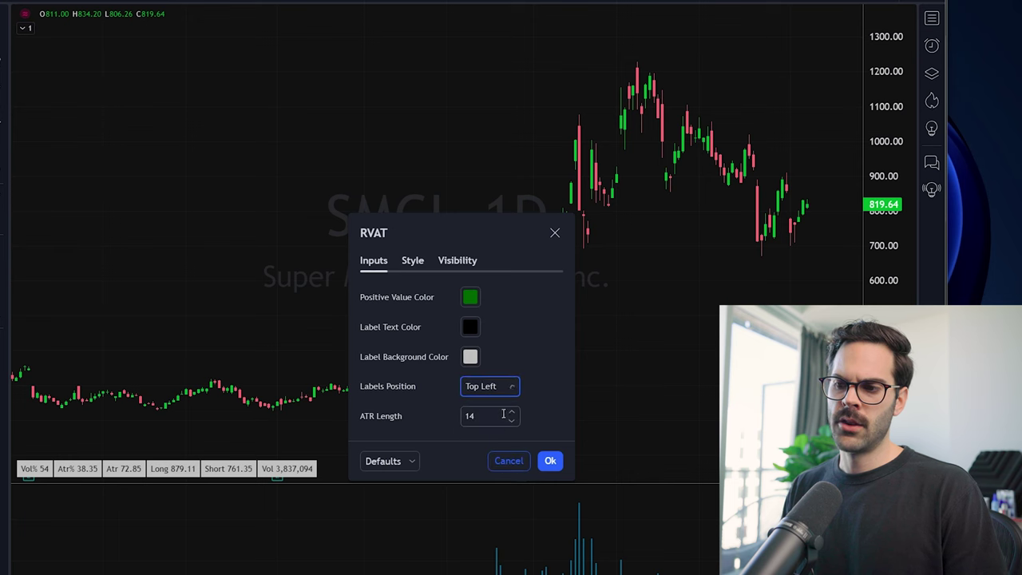
pyautogui.click(550, 460)
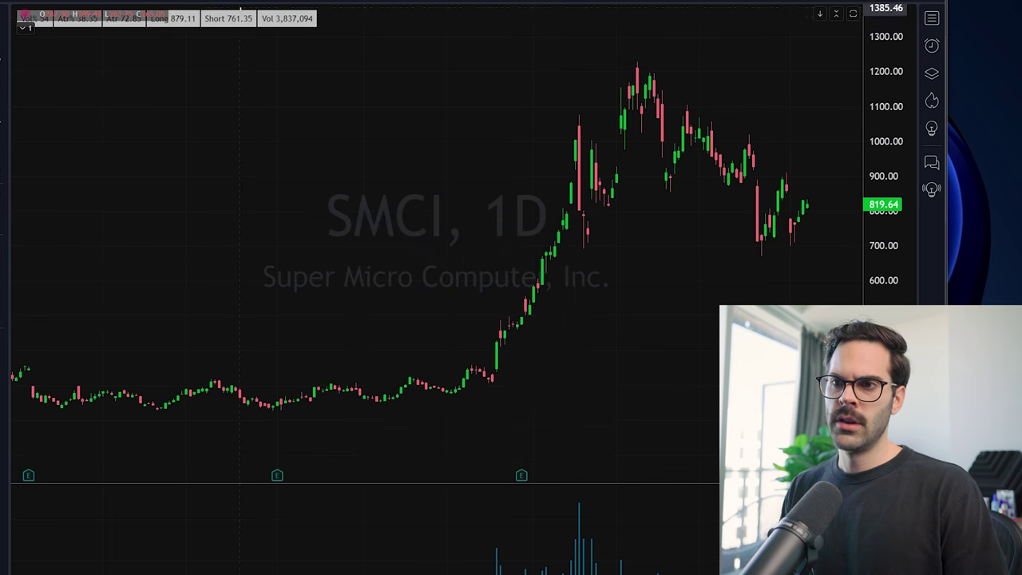
# Look through the Labels Position options in the RVAT indicator's settings
pyautogui.rightClick(242, 19)
pyautogui.click(310, 284)
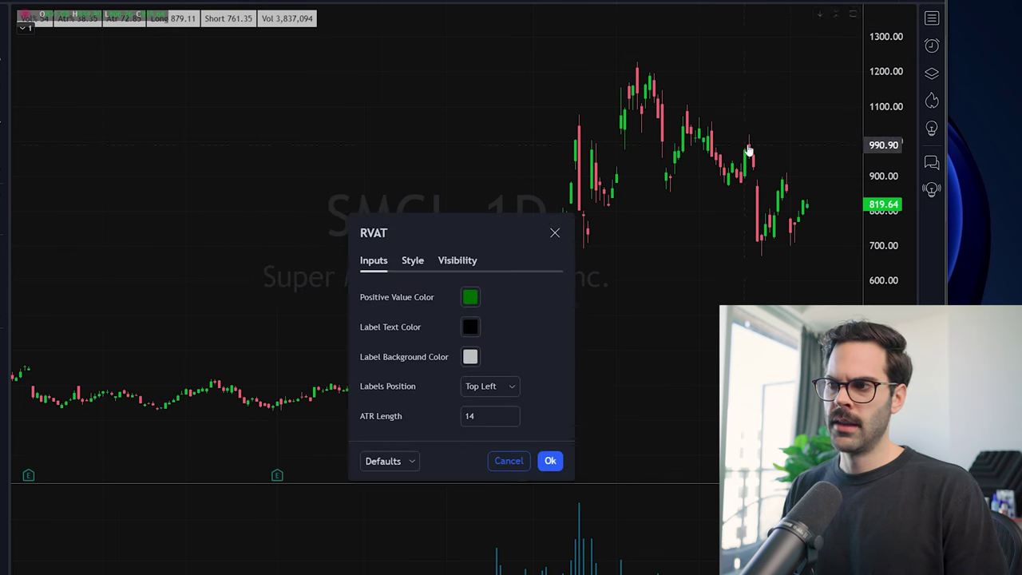
pyautogui.click(491, 386)
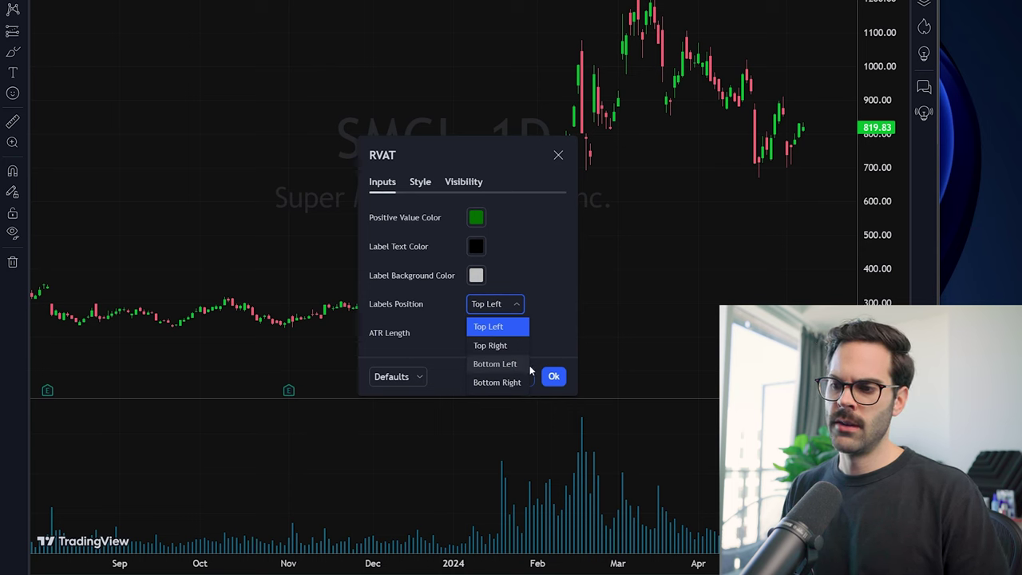
pyautogui.click(554, 379)
pyautogui.click(554, 378)
# Move the RVAT indicator from the price pane to the existing volume pane below
pyautogui.rightClick(256, 2)
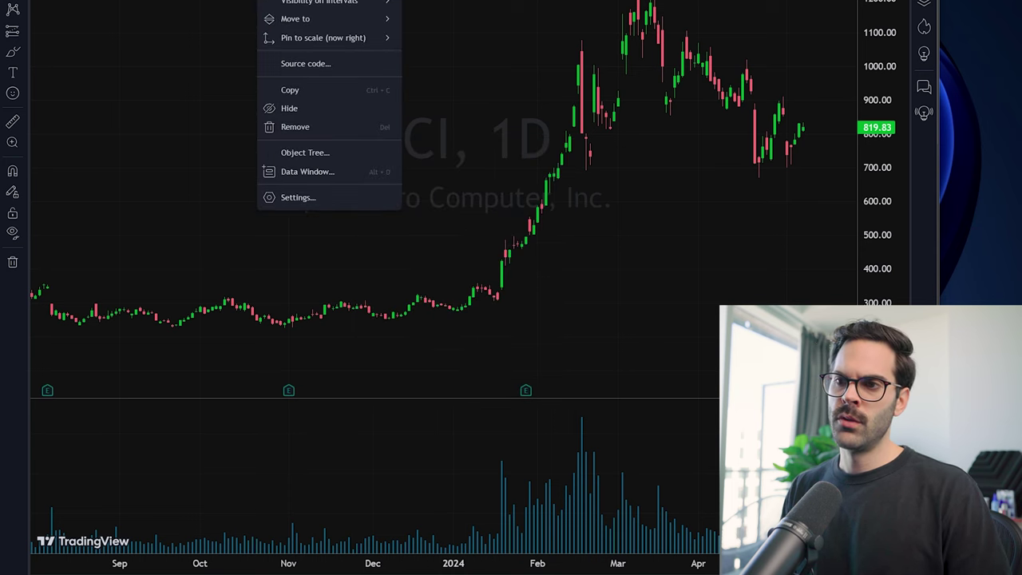
pyautogui.moveTo(376, 23)
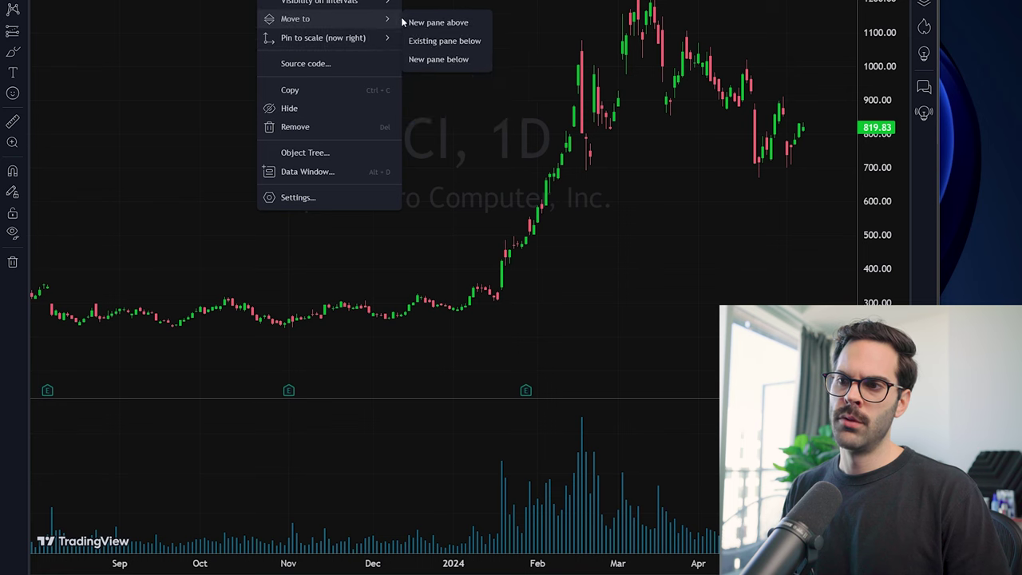
pyautogui.click(457, 43)
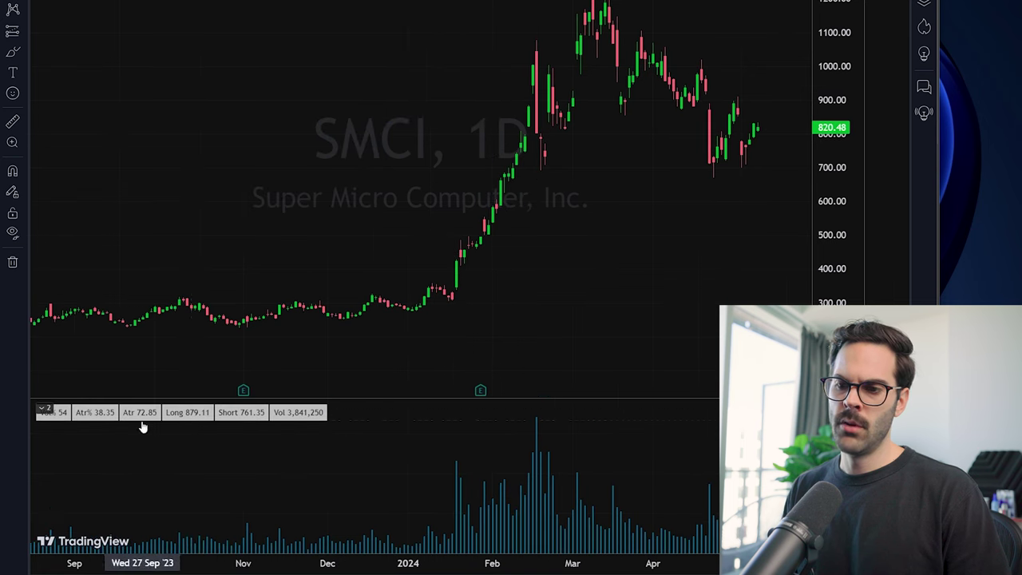
pyautogui.scroll(-2, 439, 407)
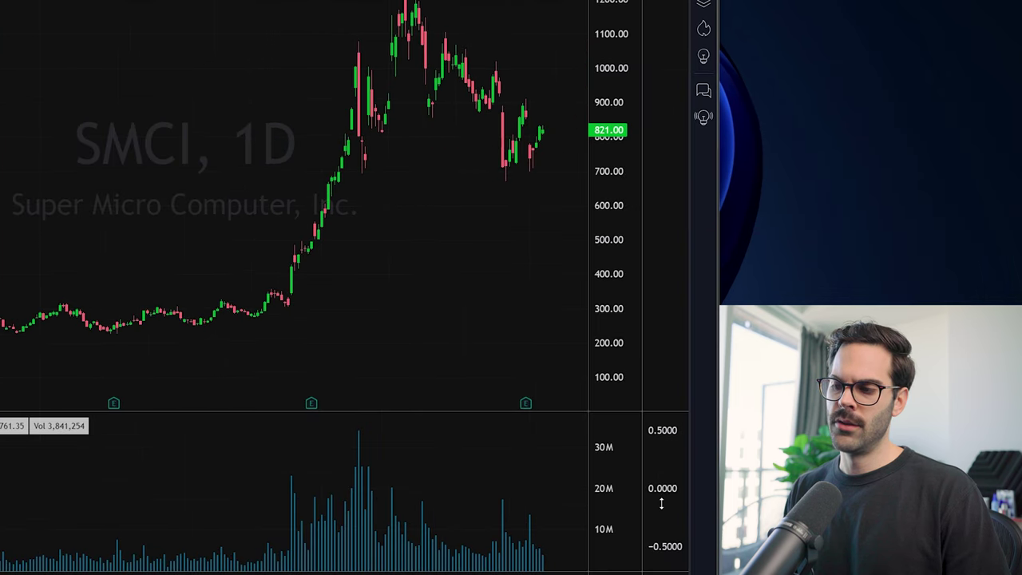
# Move the RVAT indicator from the volume pane back to the existing price pane above
pyautogui.rightClick(4, 426)
pyautogui.moveTo(4, 425)
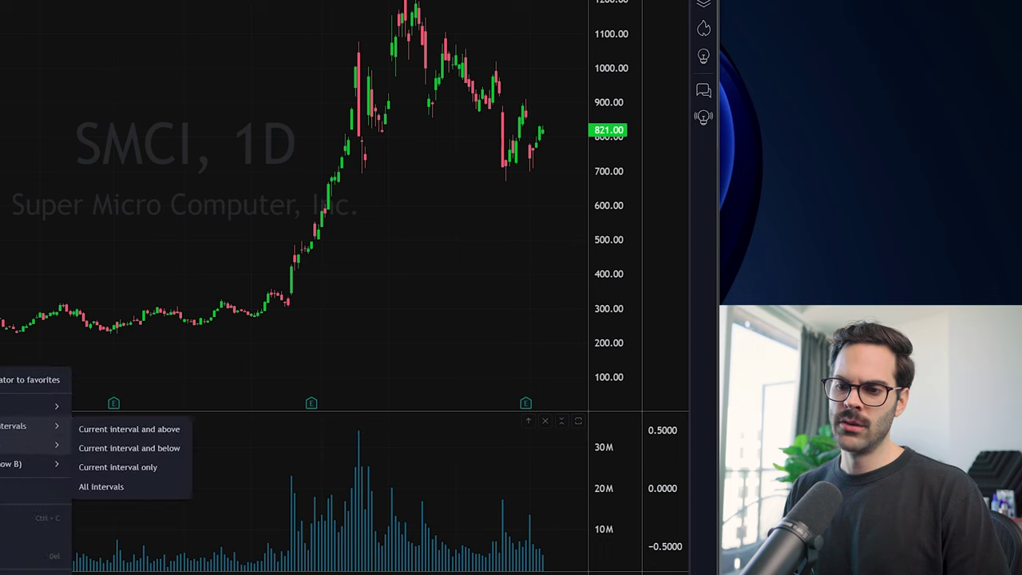
pyautogui.moveTo(28, 444)
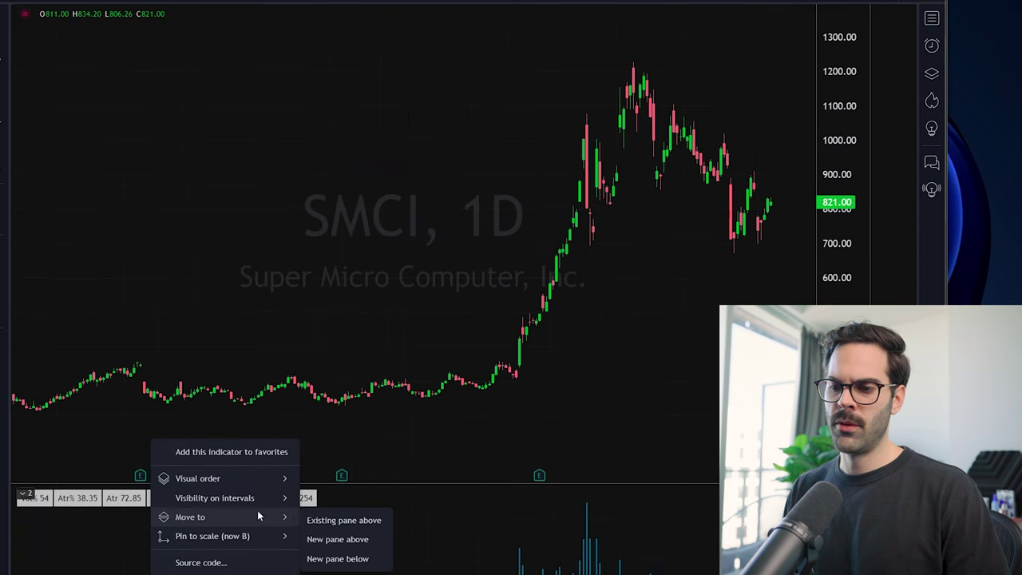
pyautogui.click(350, 521)
# Set the RVAT indicator's Labels Position to Bottom Left in its settings
pyautogui.rightClick(264, 22)
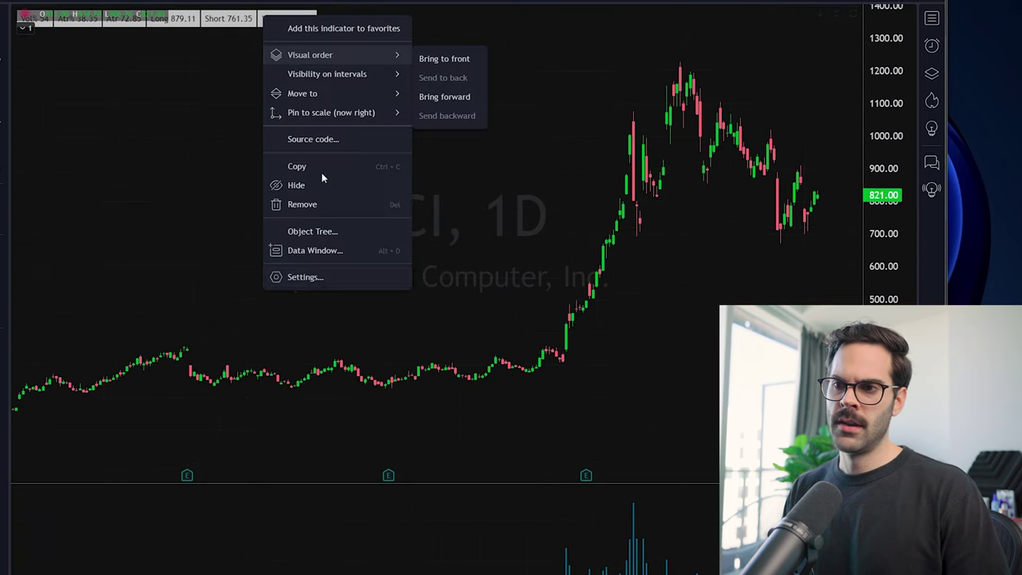
pyautogui.click(319, 279)
pyautogui.click(502, 393)
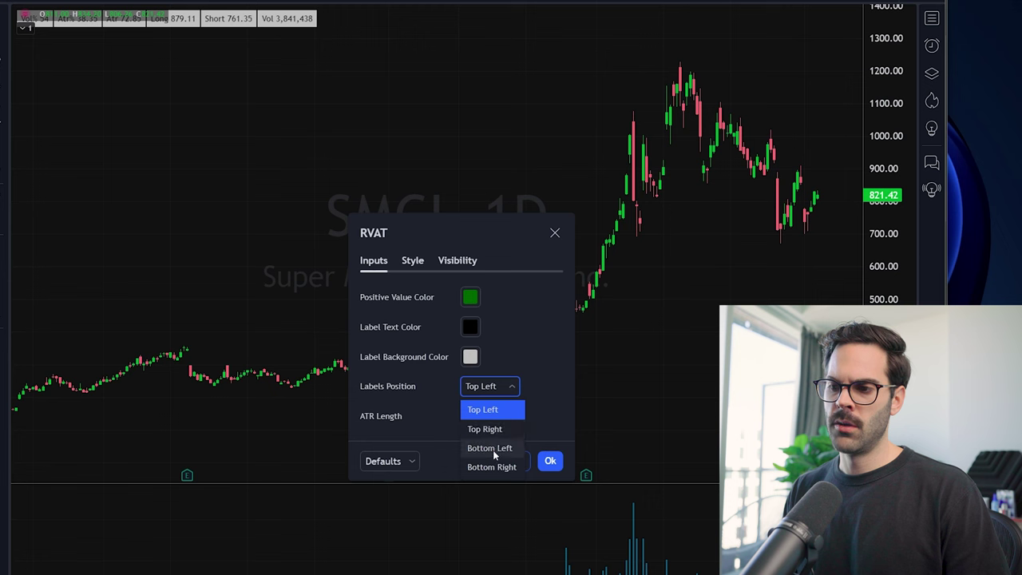
pyautogui.click(481, 448)
pyautogui.click(549, 461)
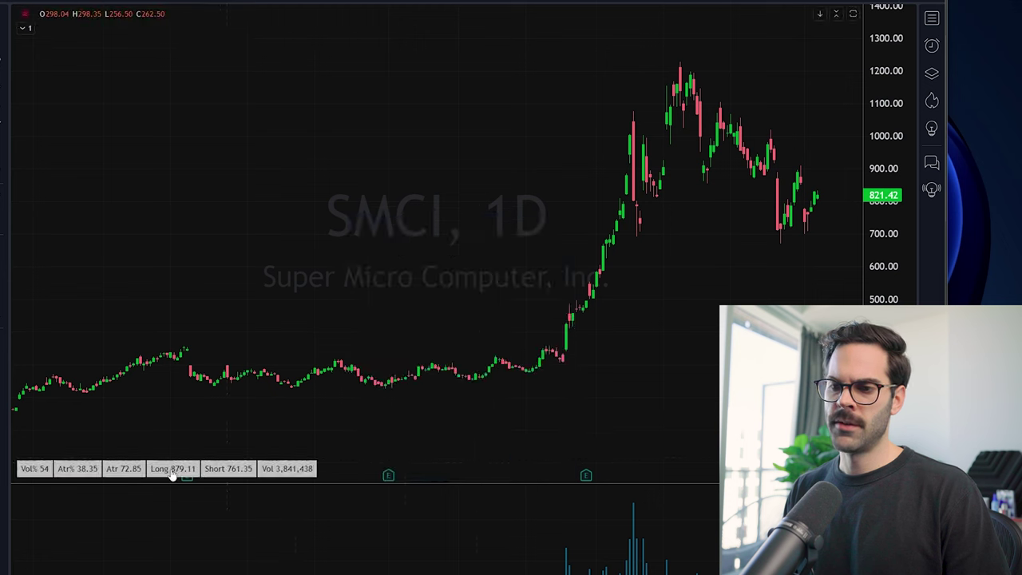
# Check the Bottom margin in the chart's Canvas settings and how the RVAT labels sit against the SMCI candles and earnings markers
pyautogui.scroll(-3, 104, 367)
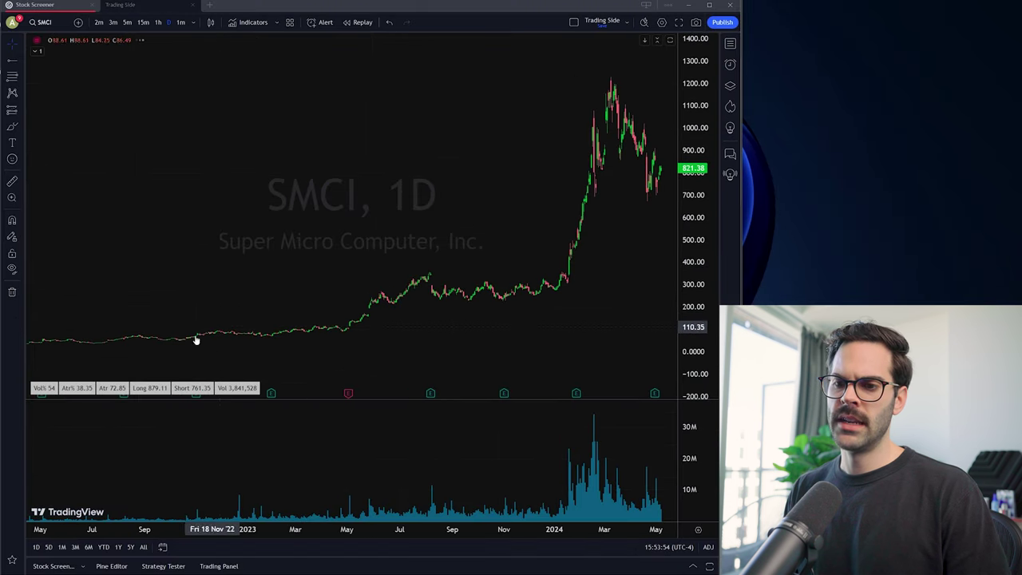
pyautogui.rightClick(231, 223)
pyautogui.click(276, 449)
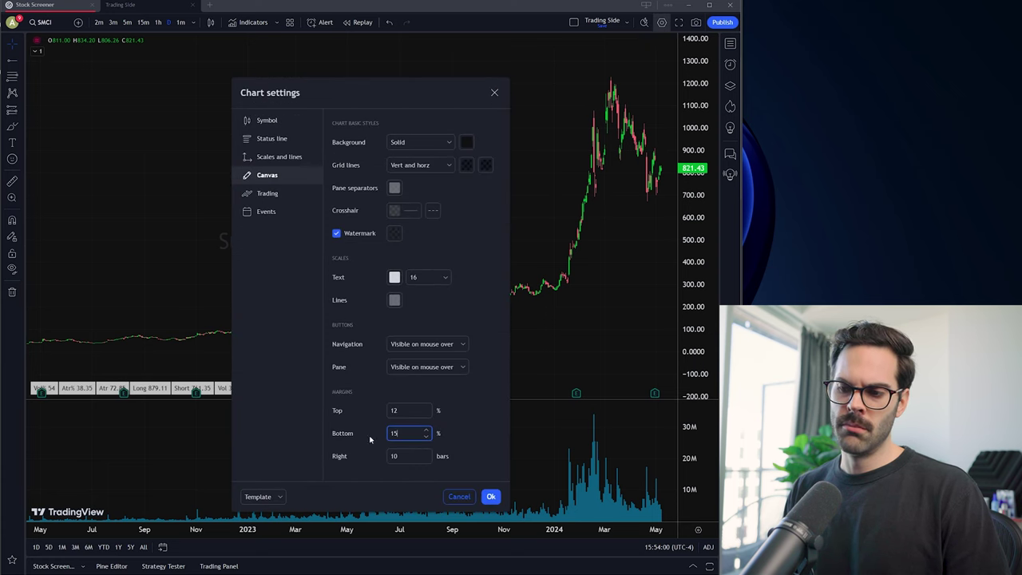
pyautogui.click(493, 92)
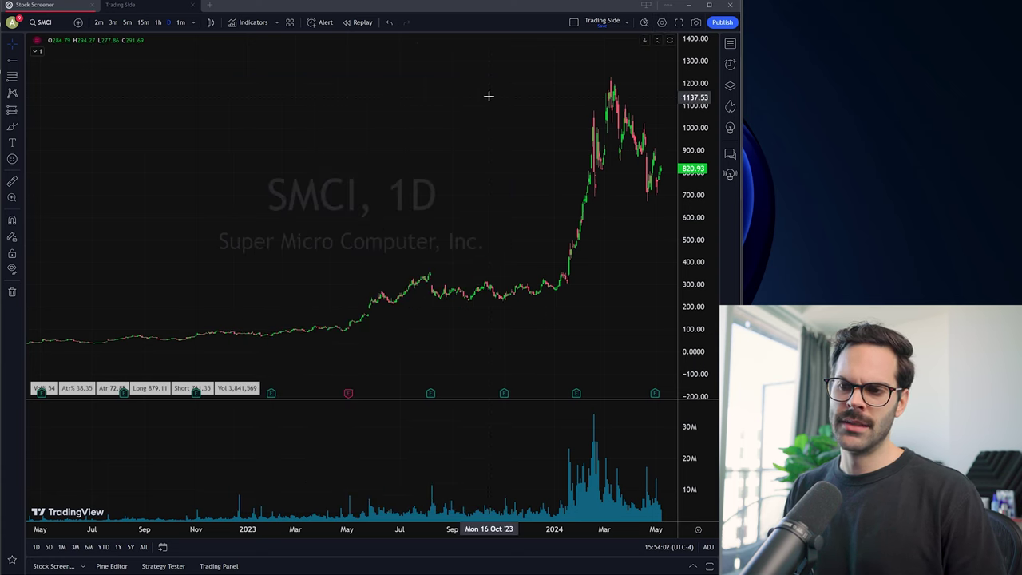
pyautogui.scroll(1, 411, 243)
pyautogui.scroll(5, 121, 315)
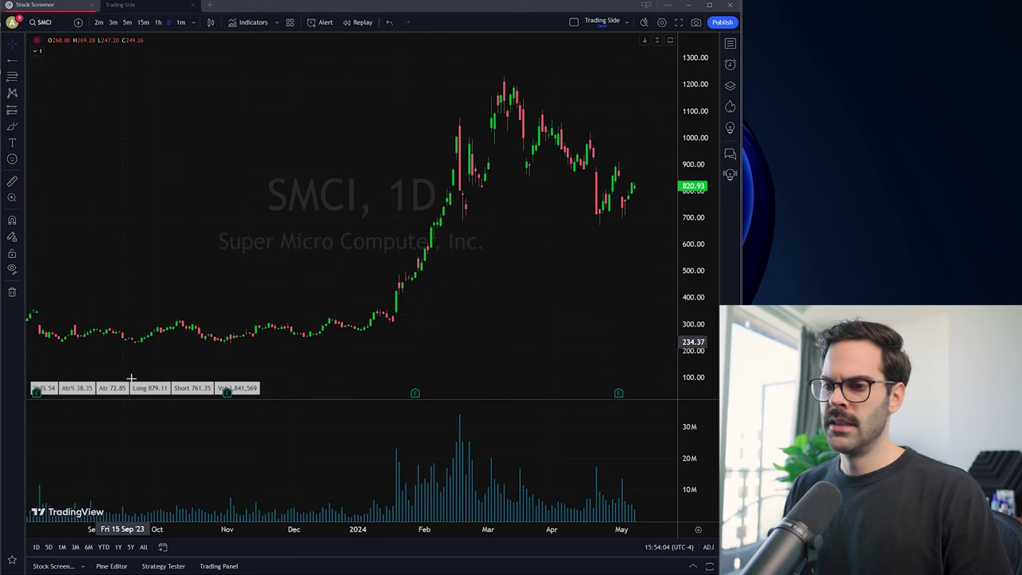
pyautogui.scroll(-1, 192, 393)
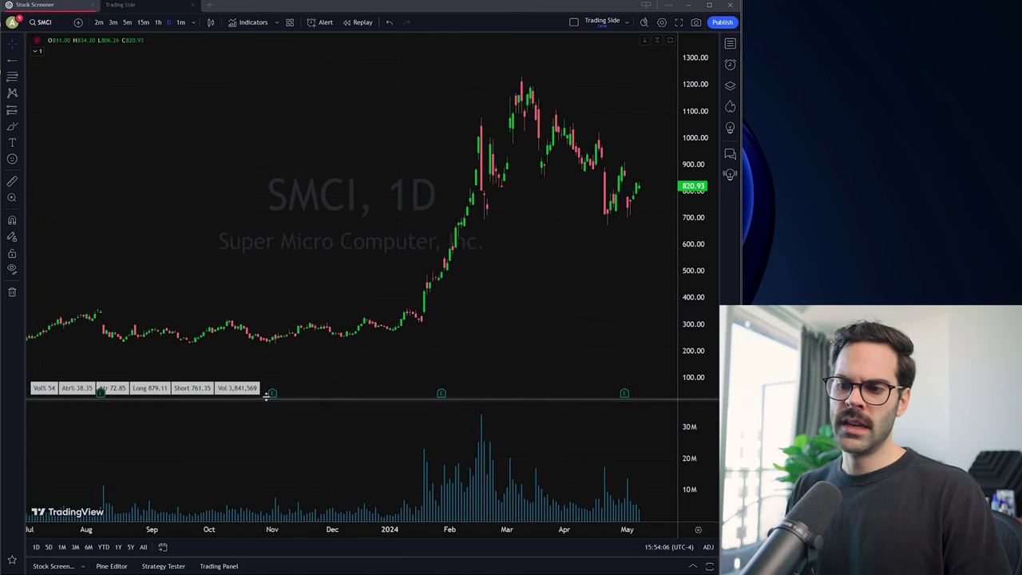
pyautogui.scroll(-1, 224, 395)
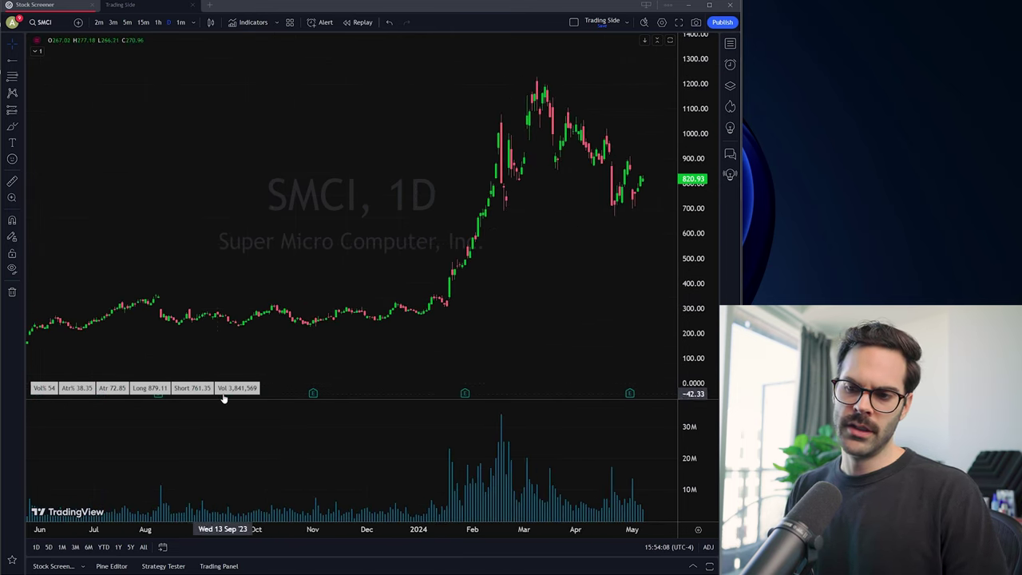